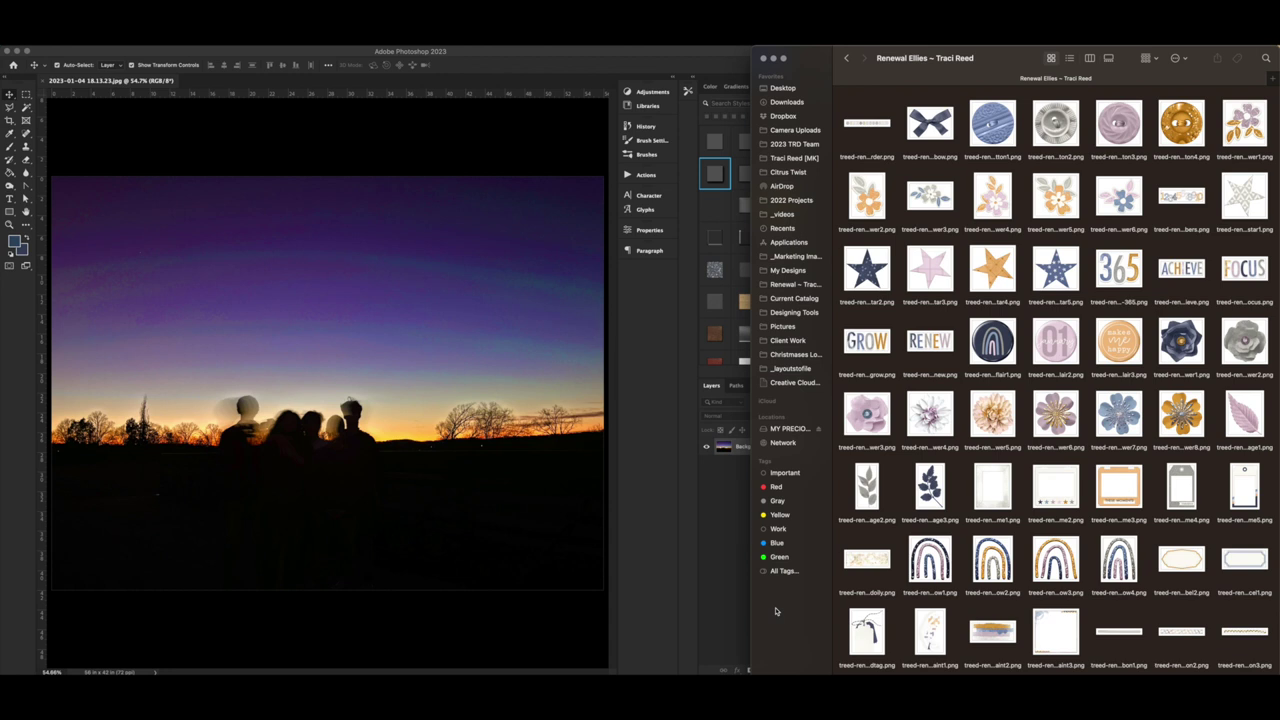
Set a W x H x Resolution crop of 5 in by 8.25 in at 300 px/in, then slide the photo within it
{"action": "left_click", "coordinate": [12, 124]}
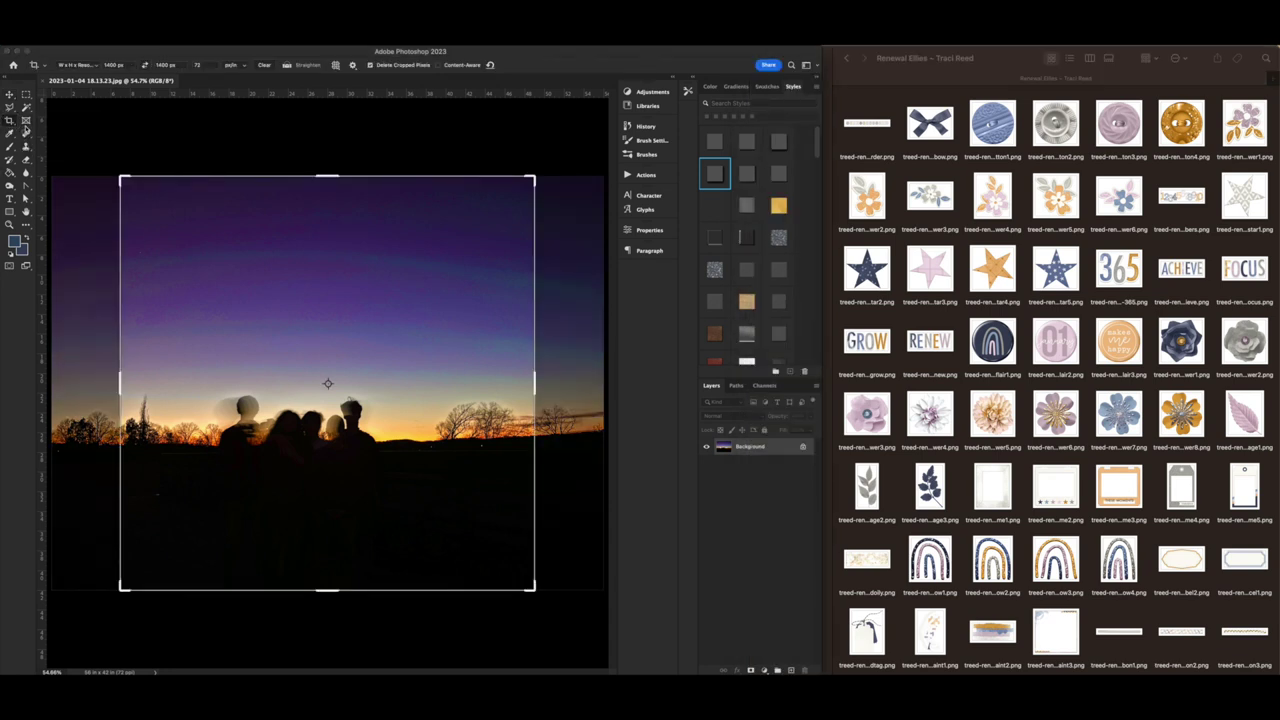
{"action": "left_click", "coordinate": [74, 67]}
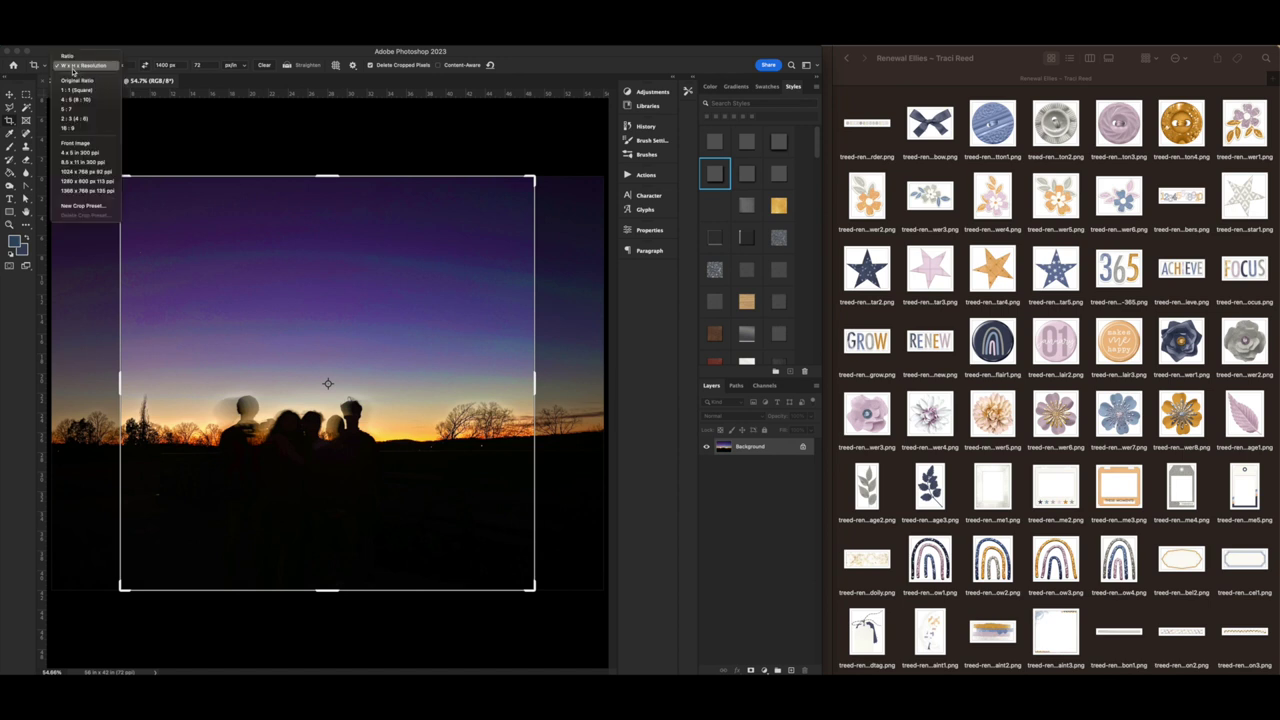
{"action": "left_click", "coordinate": [78, 66]}
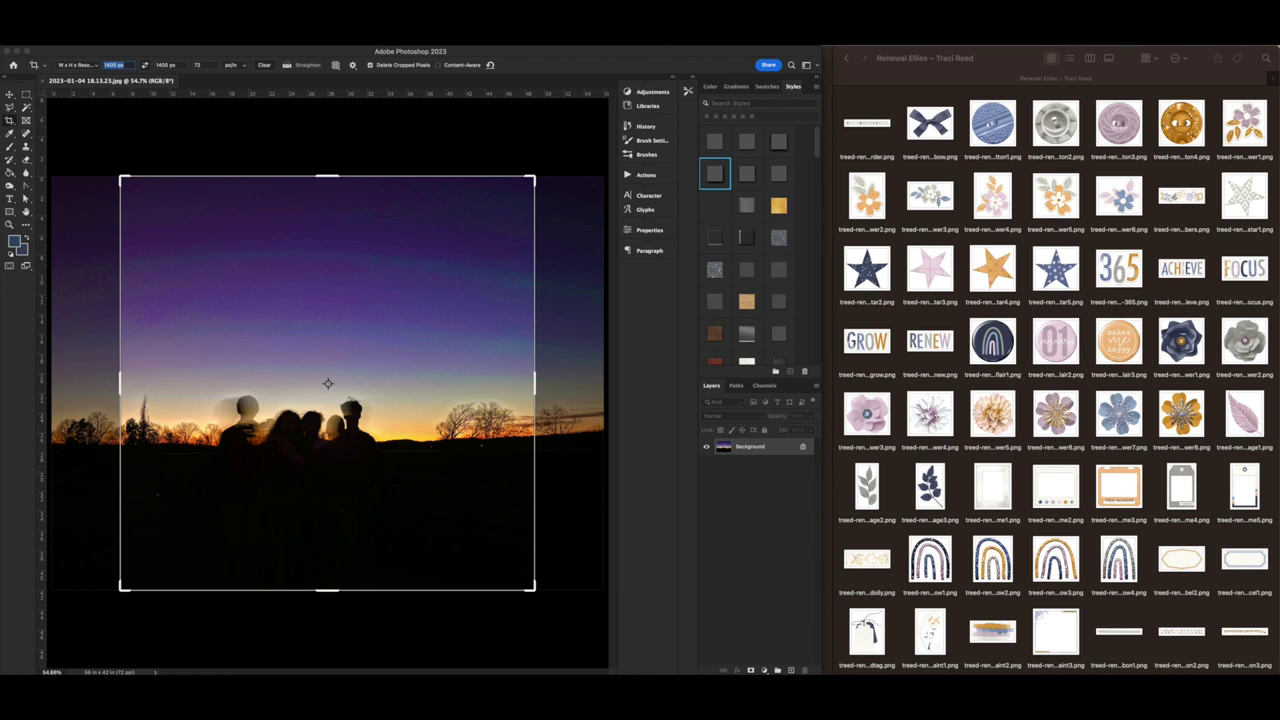
{"action": "type", "text": "5 in"}
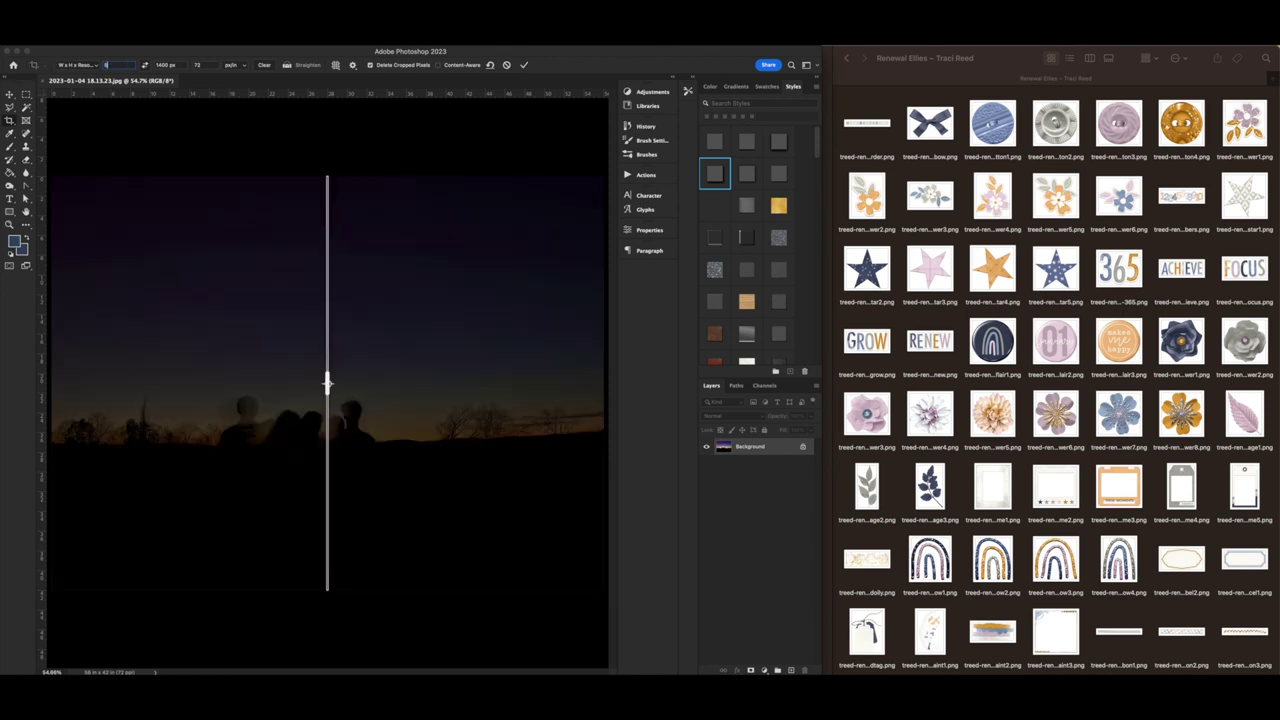
{"action": "key", "text": "Tab"}
{"action": "type", "text": "6"}
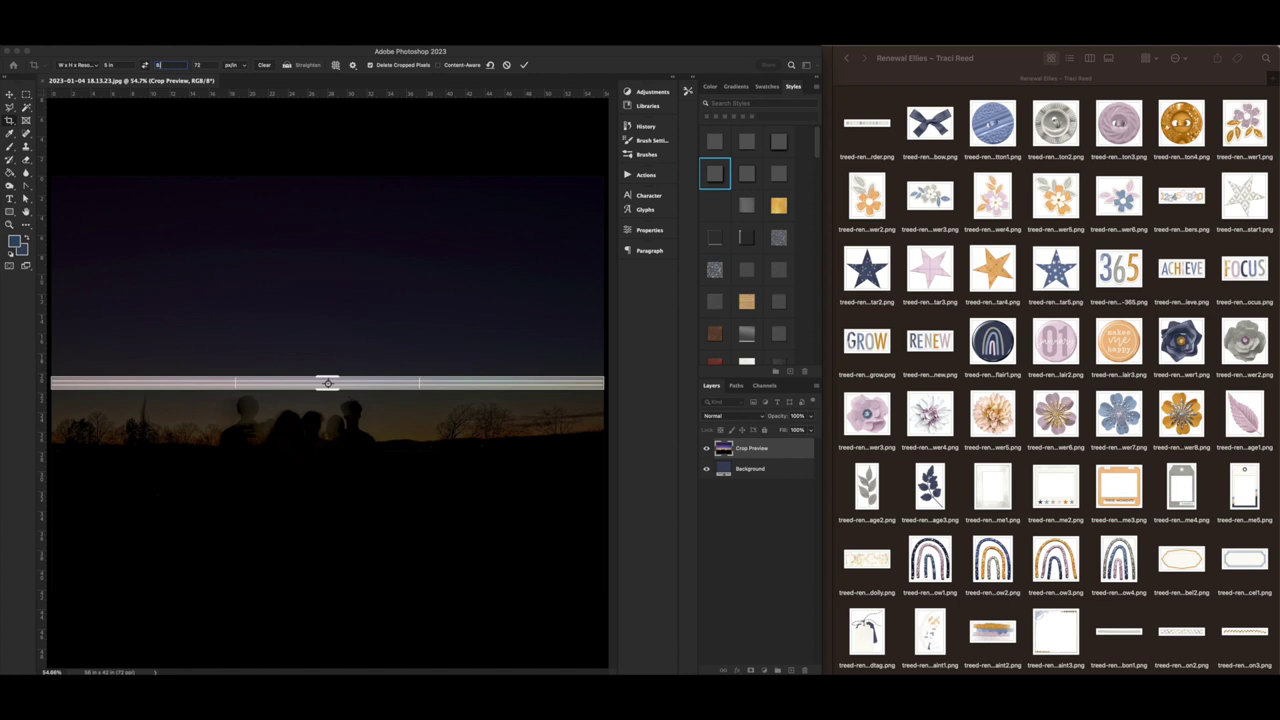
{"action": "type", "text": ".25 in"}
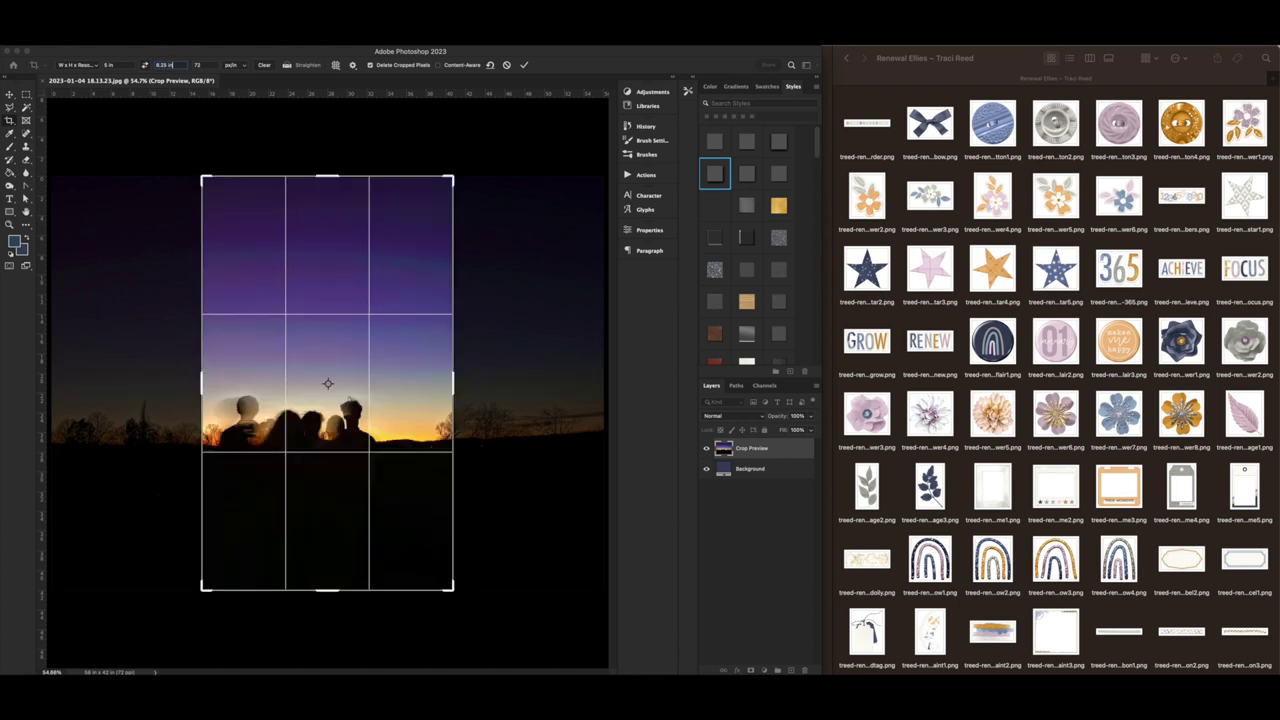
{"action": "key", "text": "Tab"}
{"action": "type", "text": "300"}
{"action": "key", "text": "Tab"}
{"action": "left_click_drag", "start_coordinate": [395, 358], "coordinate": [468, 357]}
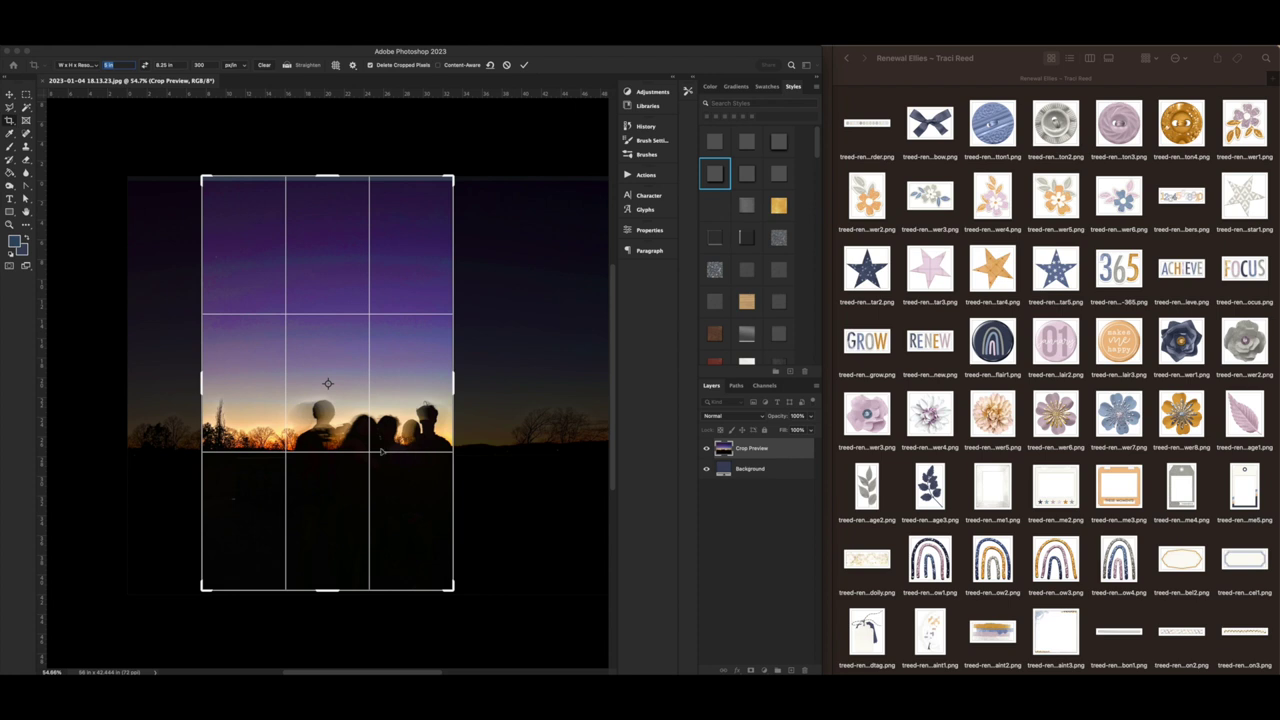
Clear the crop width and reposition the photo so the silhouetted group sits centred
{"action": "key", "text": "BackSpace"}
{"action": "scroll", "coordinate": [197, 443], "scroll_direction": "down", "scroll_amount": 5}
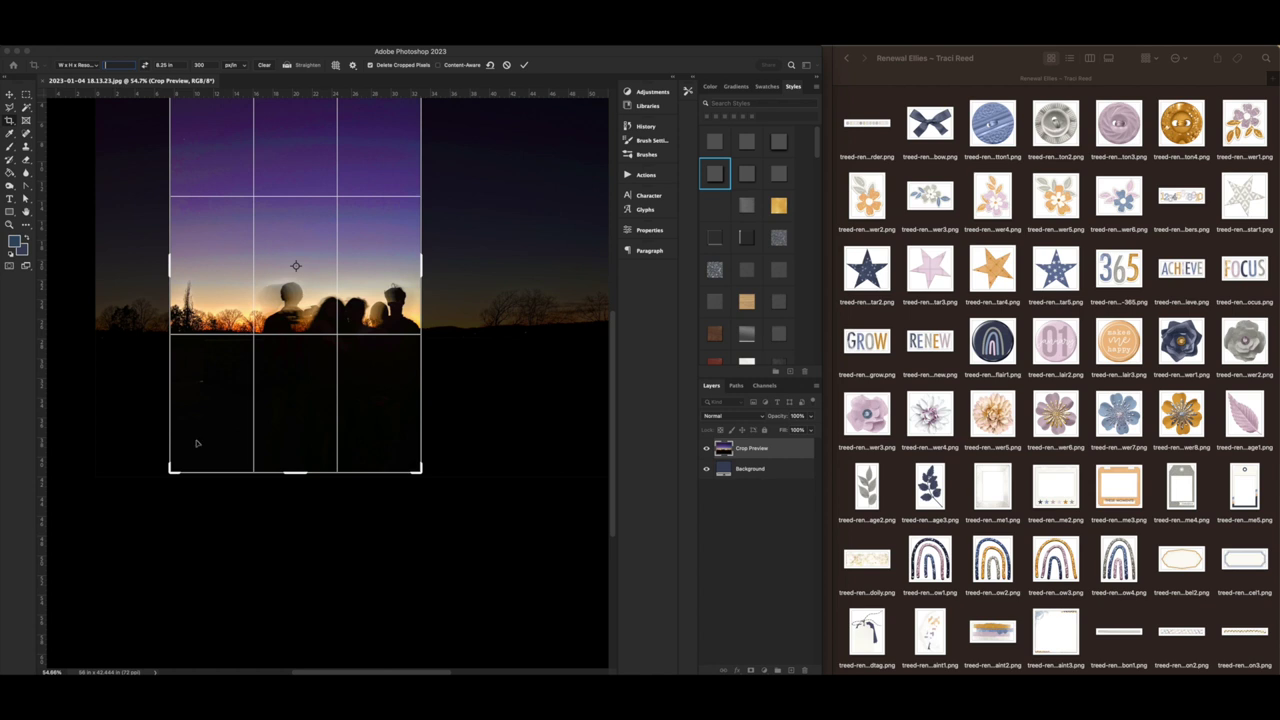
{"action": "scroll", "coordinate": [197, 443], "scroll_direction": "up", "scroll_amount": 5}
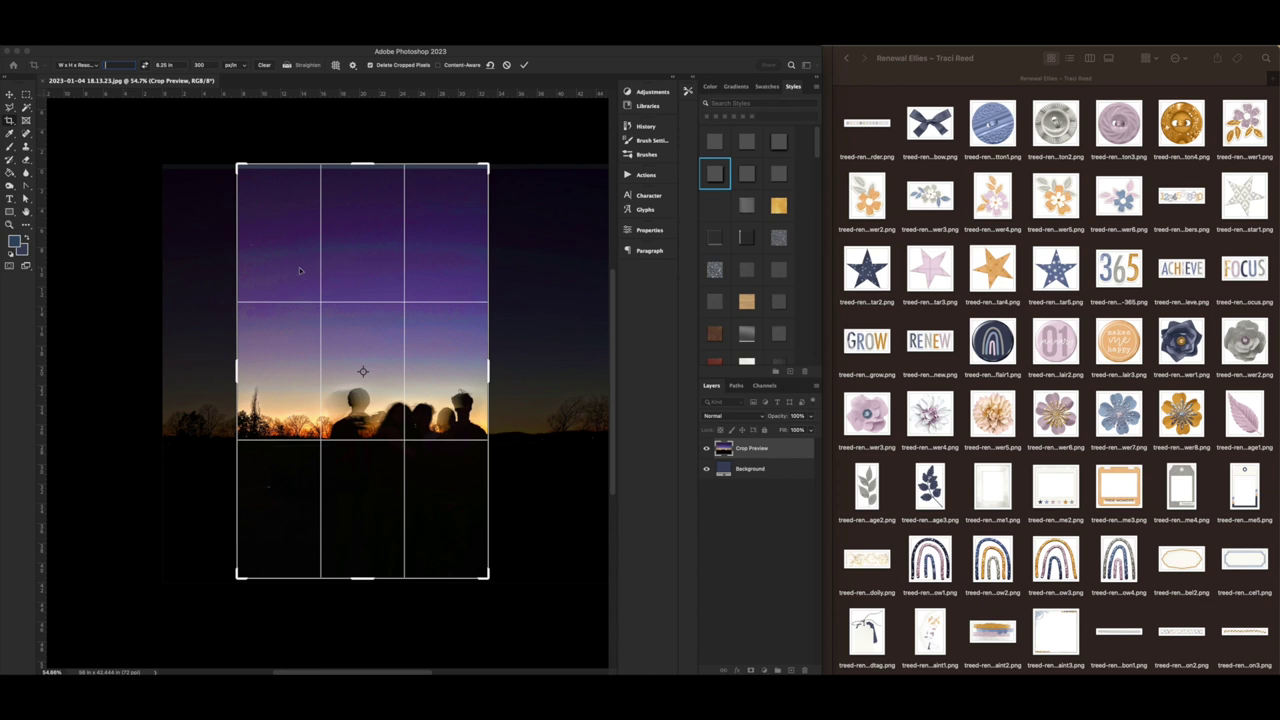
{"action": "left_click_drag", "start_coordinate": [315, 244], "coordinate": [312, 240]}
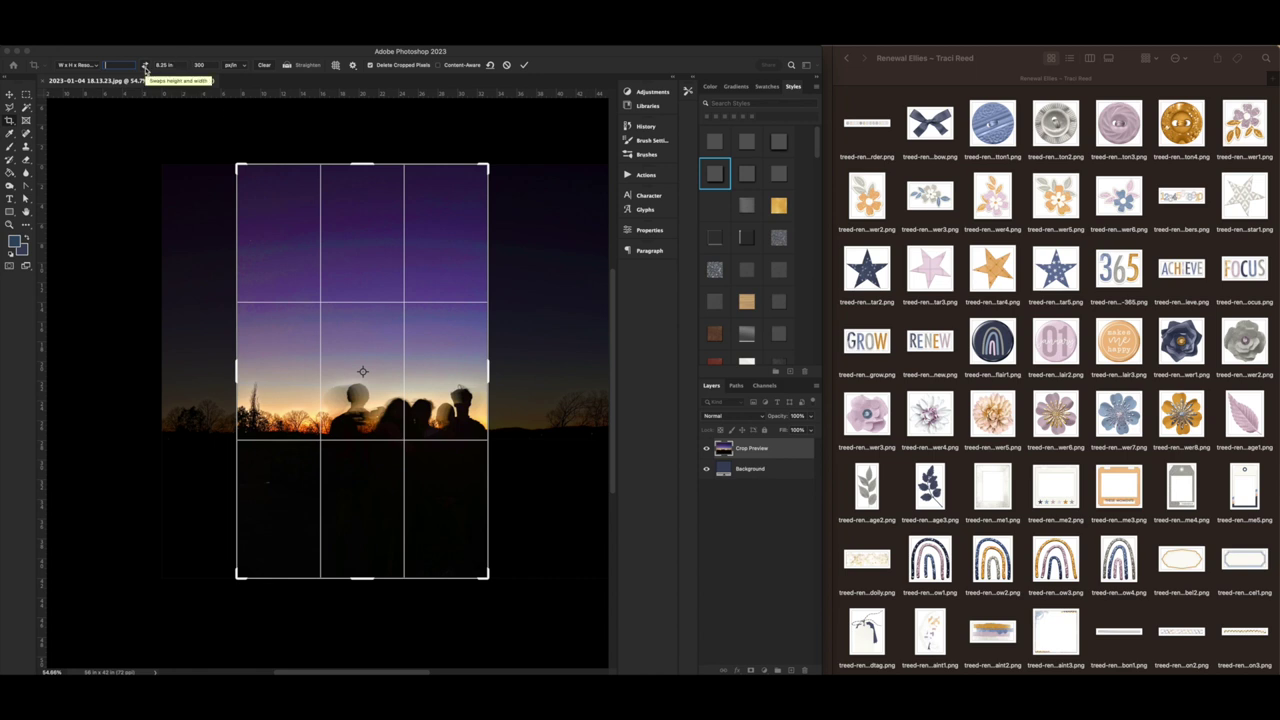
Set the crop width to 6.5 in, nudge the photo right, and commit the crop
{"action": "type", "text": "7"}
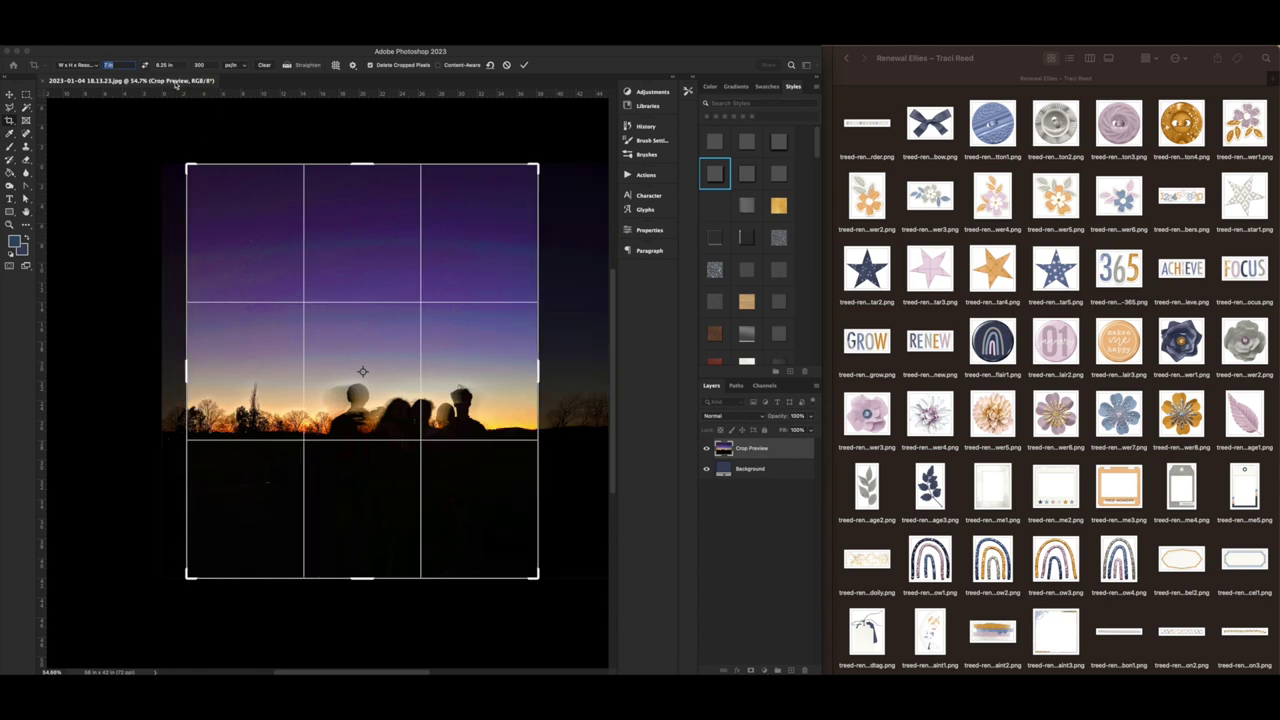
{"action": "type", "text": "6"}
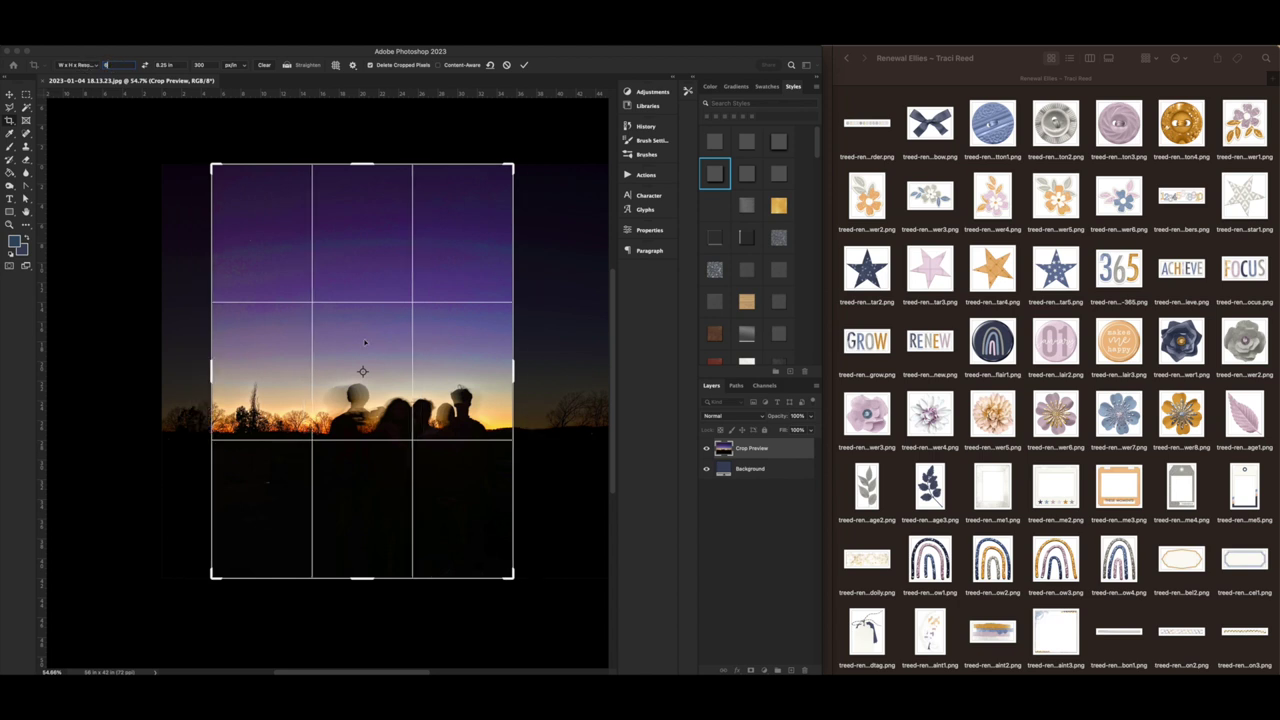
{"action": "left_click", "coordinate": [388, 355]}
{"action": "mouse_move", "coordinate": [388, 355]}
{"action": "left_mouse_down"}
{"action": "mouse_move", "coordinate": [367, 351]}
{"action": "mouse_move", "coordinate": [389, 350]}
{"action": "left_mouse_up"}
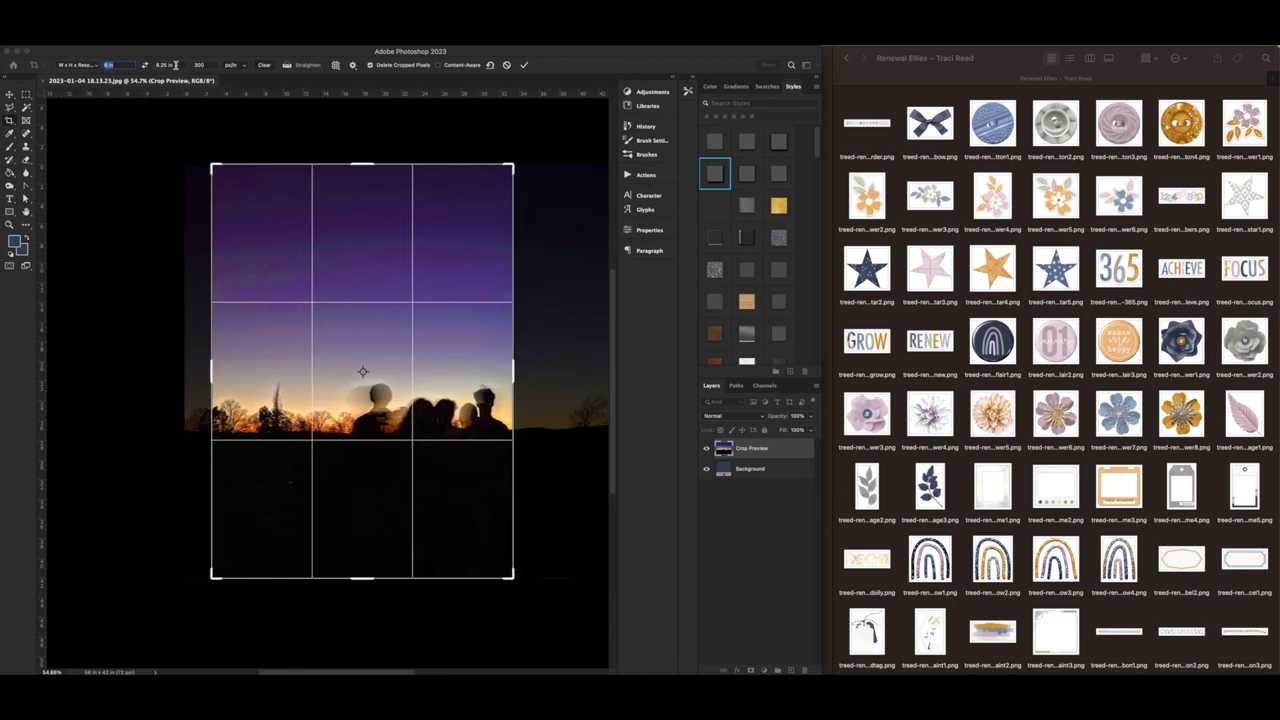
{"action": "type", "text": "6.5"}
{"action": "key", "text": "Return"}
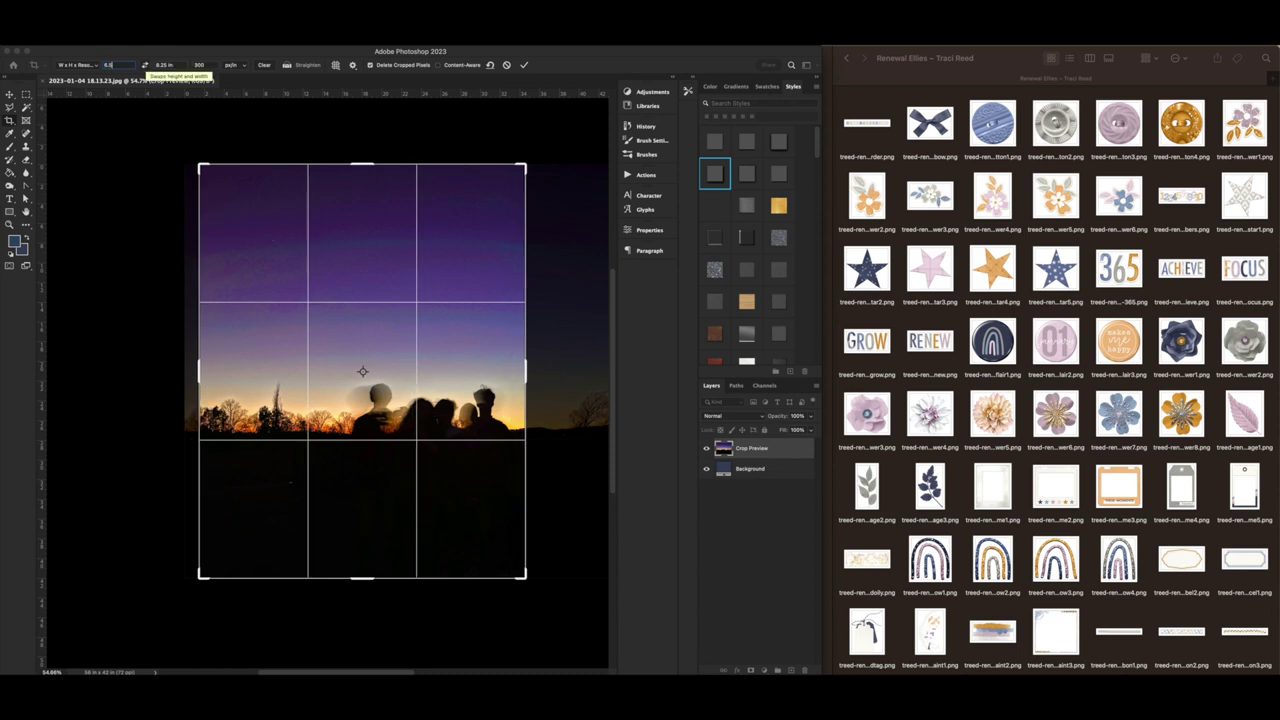
{"action": "left_click_drag", "start_coordinate": [325, 276], "coordinate": [333, 273]}
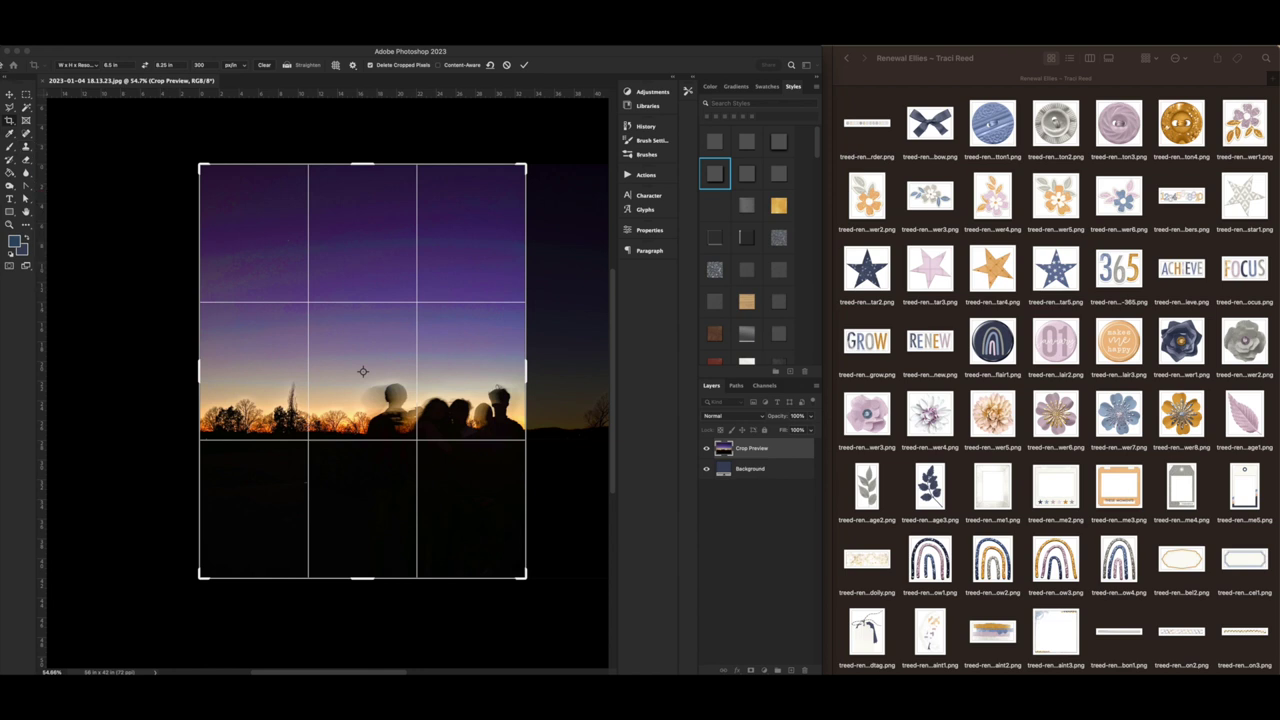
{"action": "left_click", "coordinate": [8, 92]}
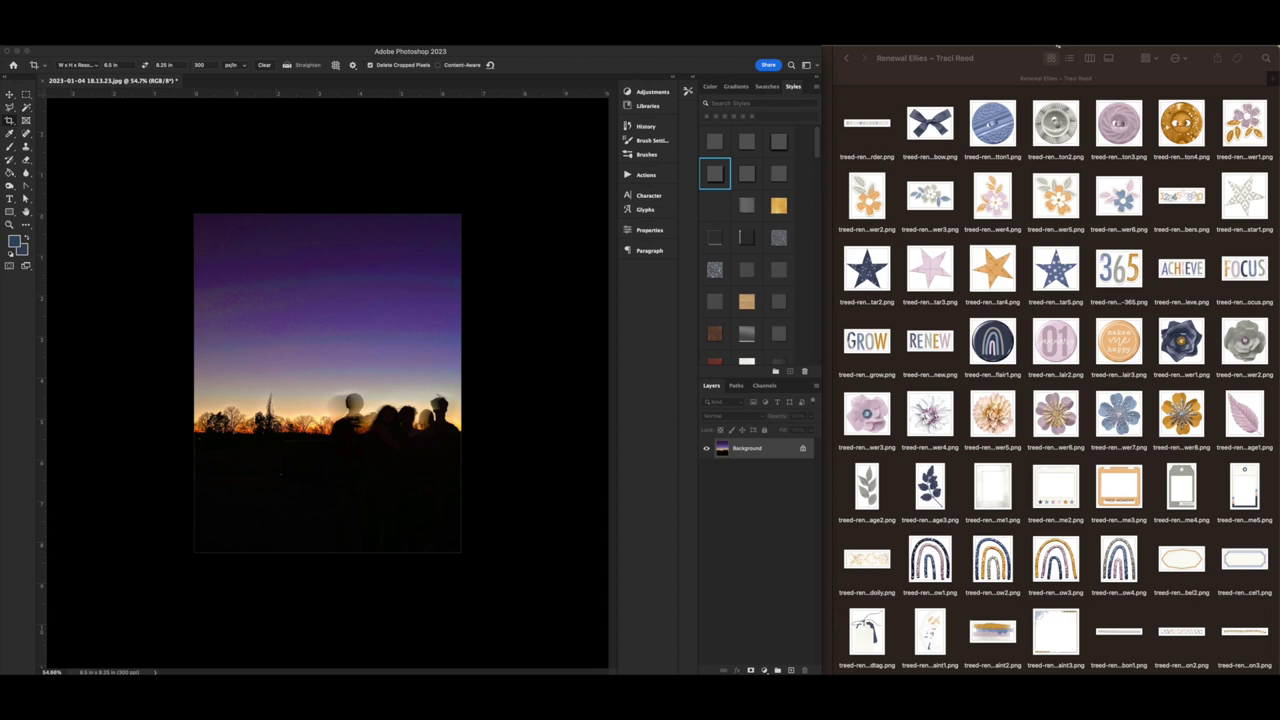
Switch to the Move tool and scroll Finder down to the star elements
{"action": "key", "text": "v"}
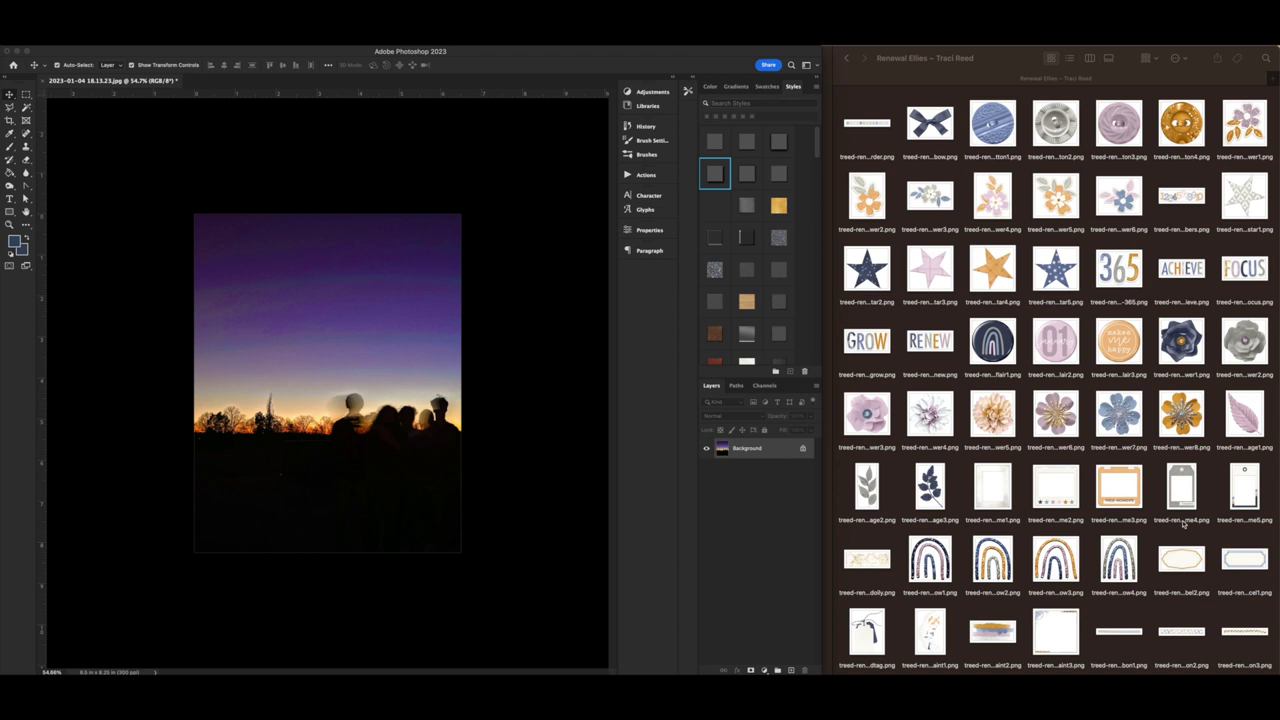
{"action": "scroll", "coordinate": [1187, 527], "scroll_direction": "down", "scroll_amount": 5}
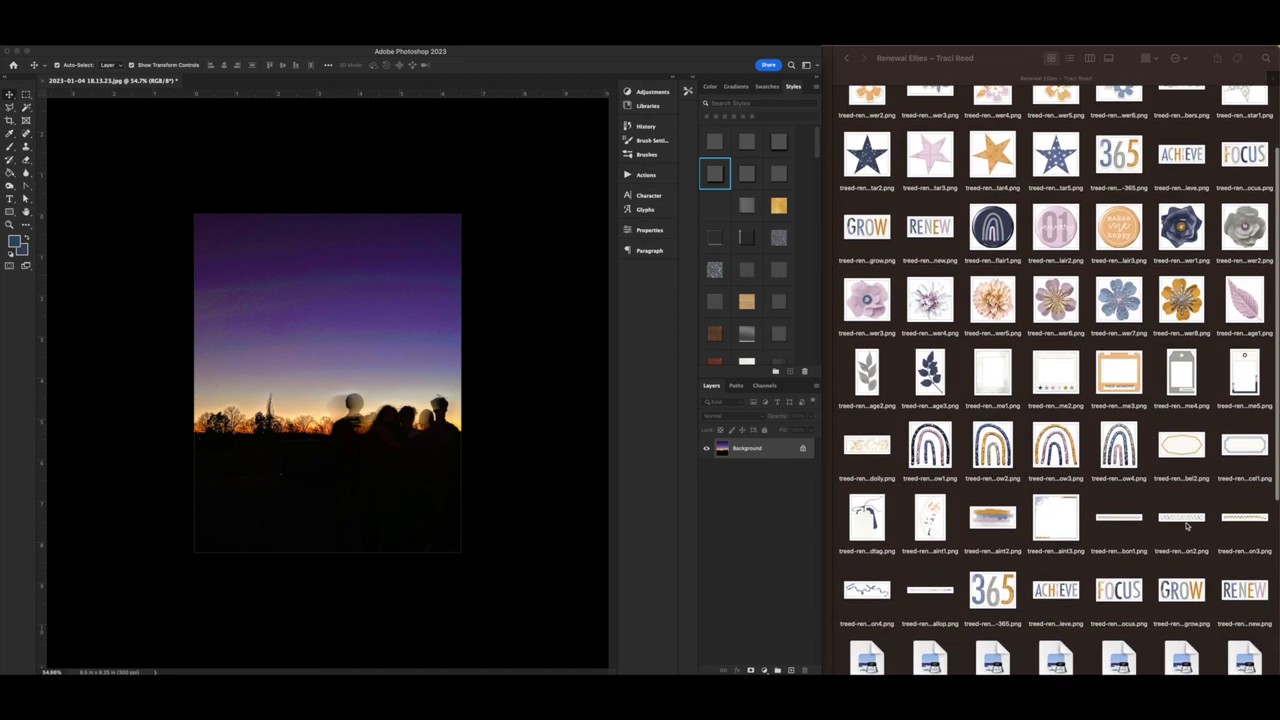
{"action": "scroll", "coordinate": [1187, 527], "scroll_direction": "down", "scroll_amount": 2}
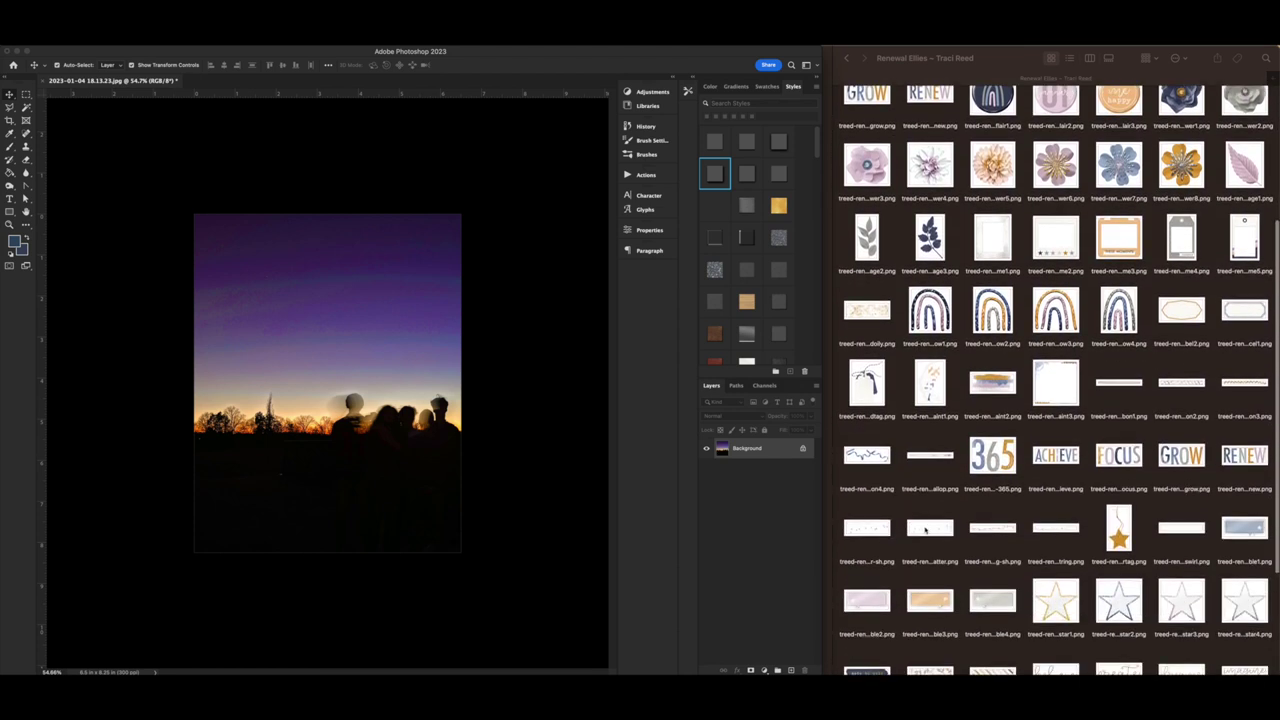
Drop the starscatter PNG onto the canvas, scale it to 75%, and move it up into the sky
{"action": "left_click_drag", "start_coordinate": [866, 527], "coordinate": [362, 450]}
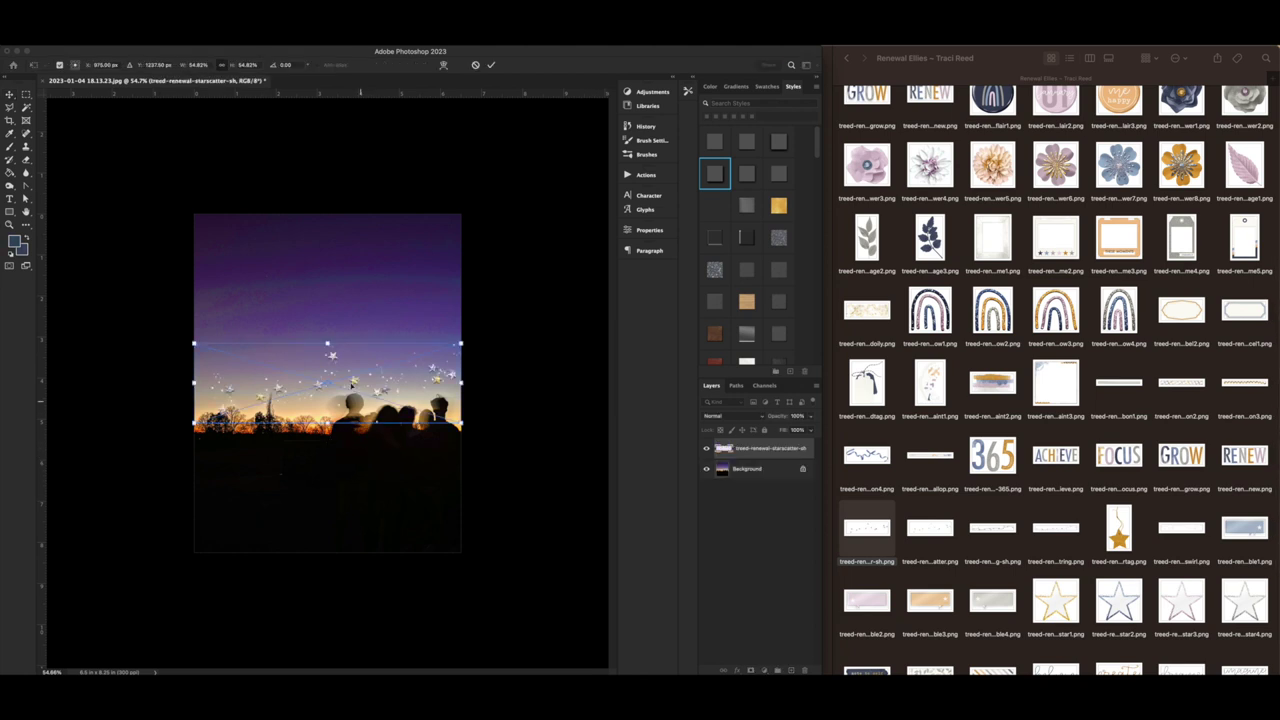
{"action": "left_click", "coordinate": [200, 65]}
{"action": "type", "text": "100"}
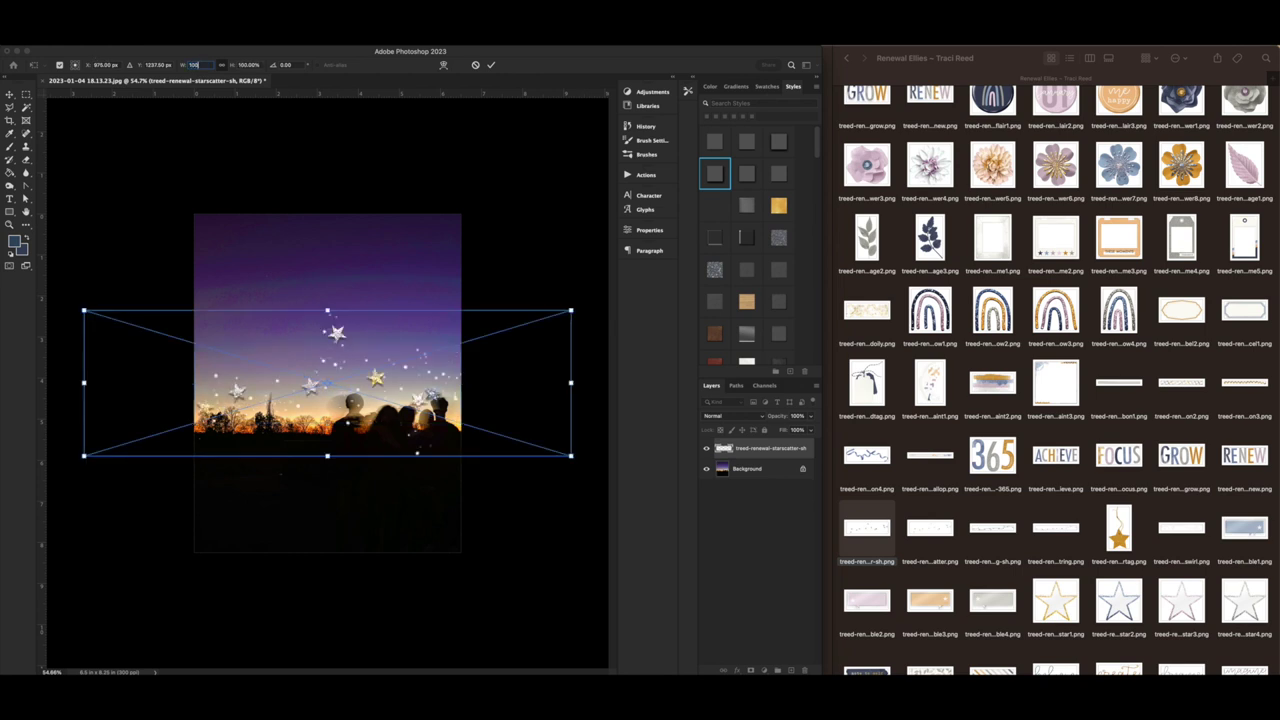
{"action": "key", "text": "BackSpace"}
{"action": "key", "text": "BackSpace"}
{"action": "type", "text": "75"}
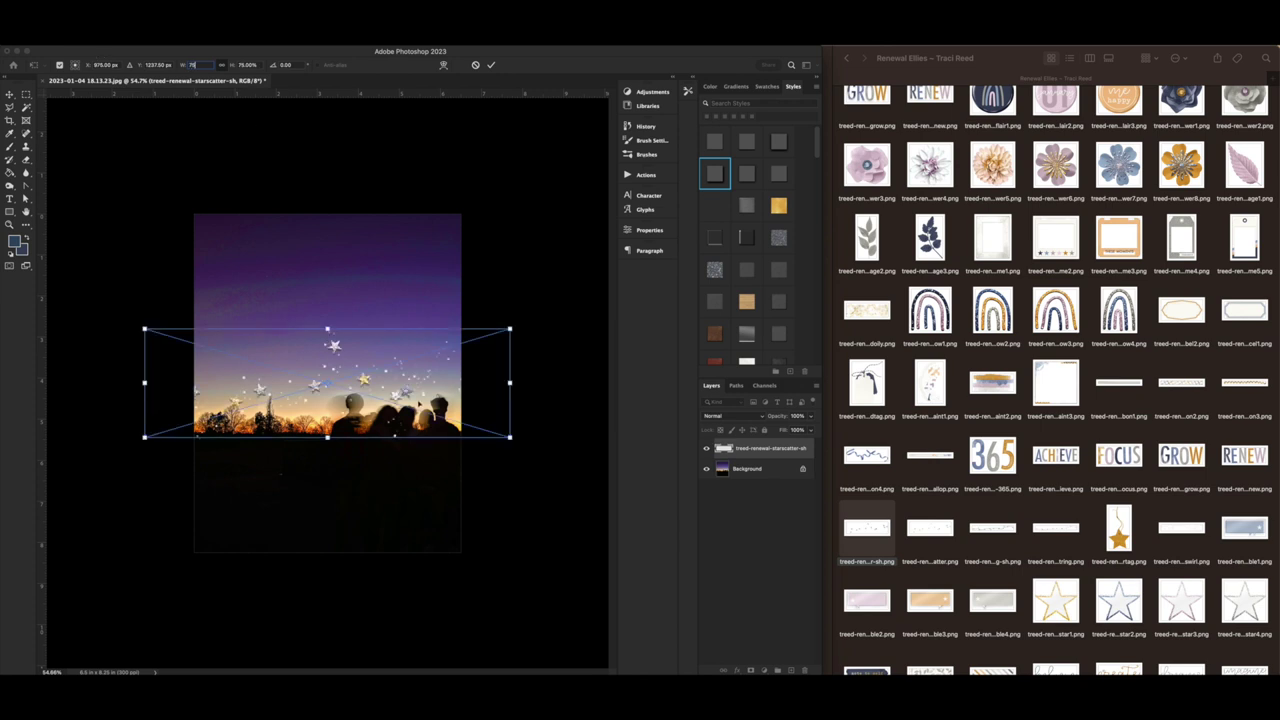
{"action": "left_click_drag", "start_coordinate": [419, 404], "coordinate": [402, 367]}
Commit the star scatter, duplicate it across the sky, and select both star layers
{"action": "scroll", "coordinate": [960, 300], "scroll_direction": "down", "scroll_amount": 1}
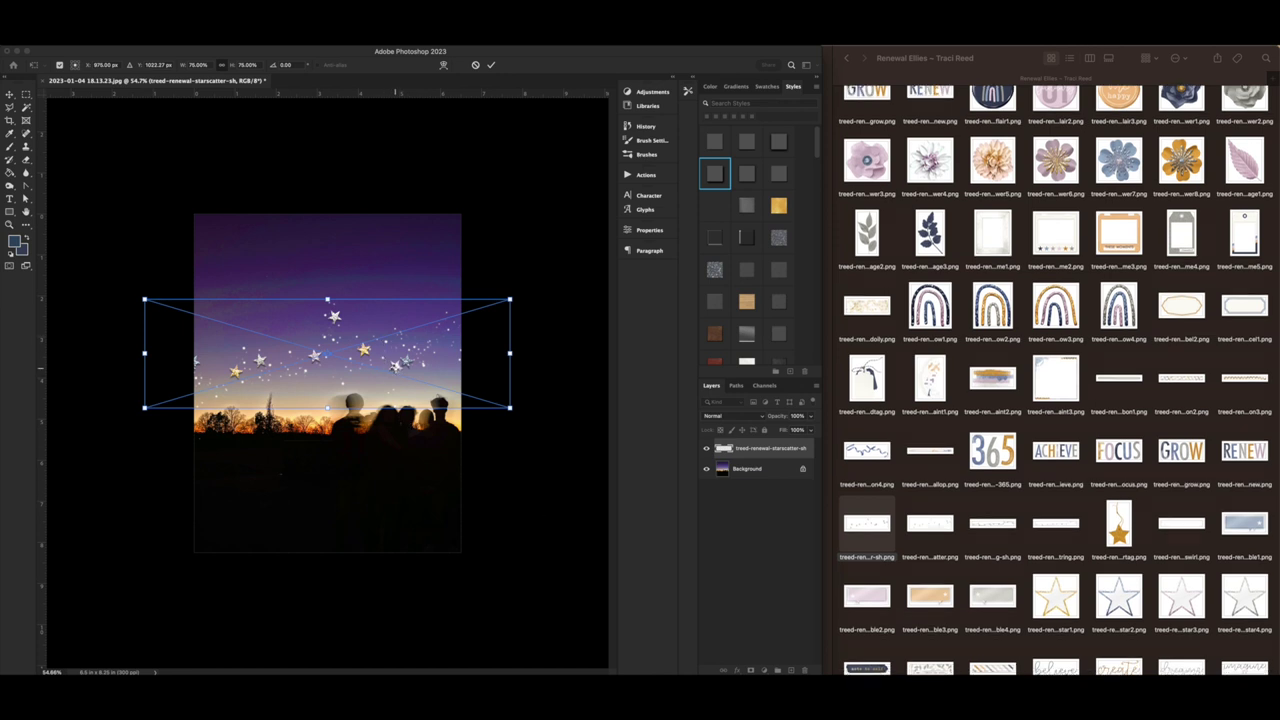
{"action": "key", "text": "Return"}
{"action": "left_click_drag", "start_coordinate": [234, 373], "coordinate": [141, 333]}
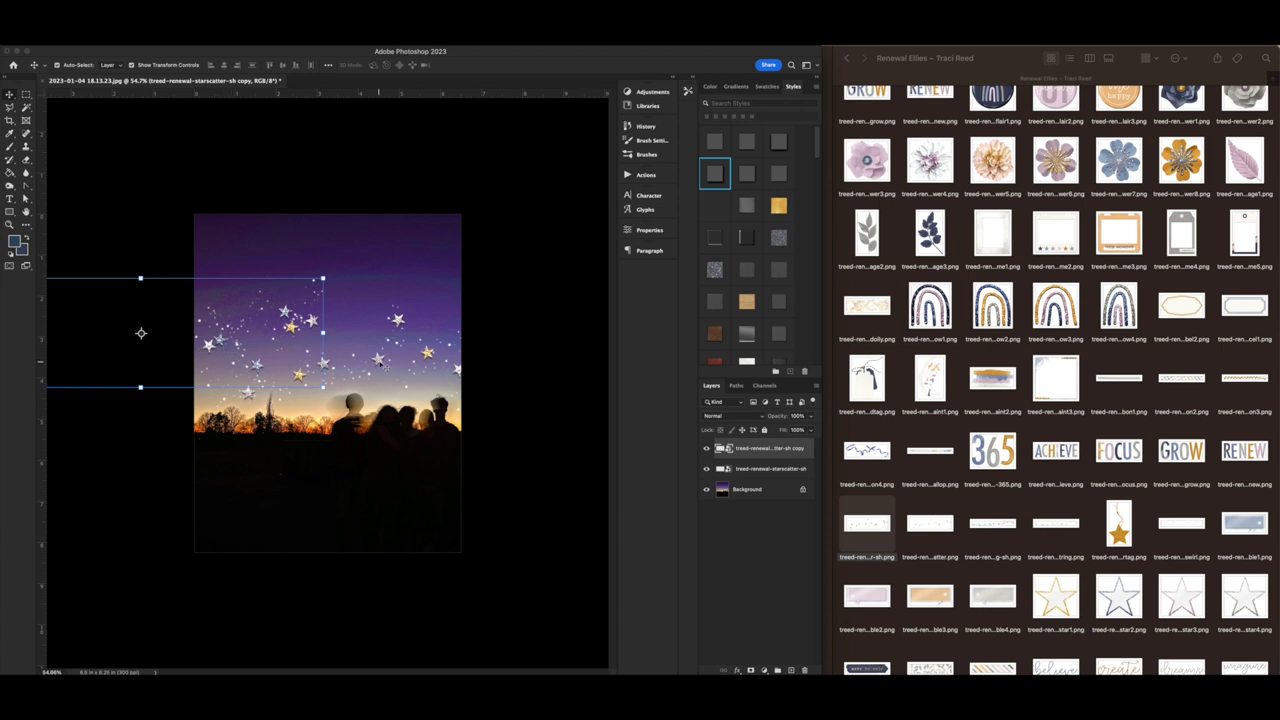
{"action": "key", "text": "ctrl+alt+a"}
Duplicate both star layers and rotate the copies -135°
{"action": "key", "text": "ctrl+j"}
{"action": "key", "text": "ctrl+t"}
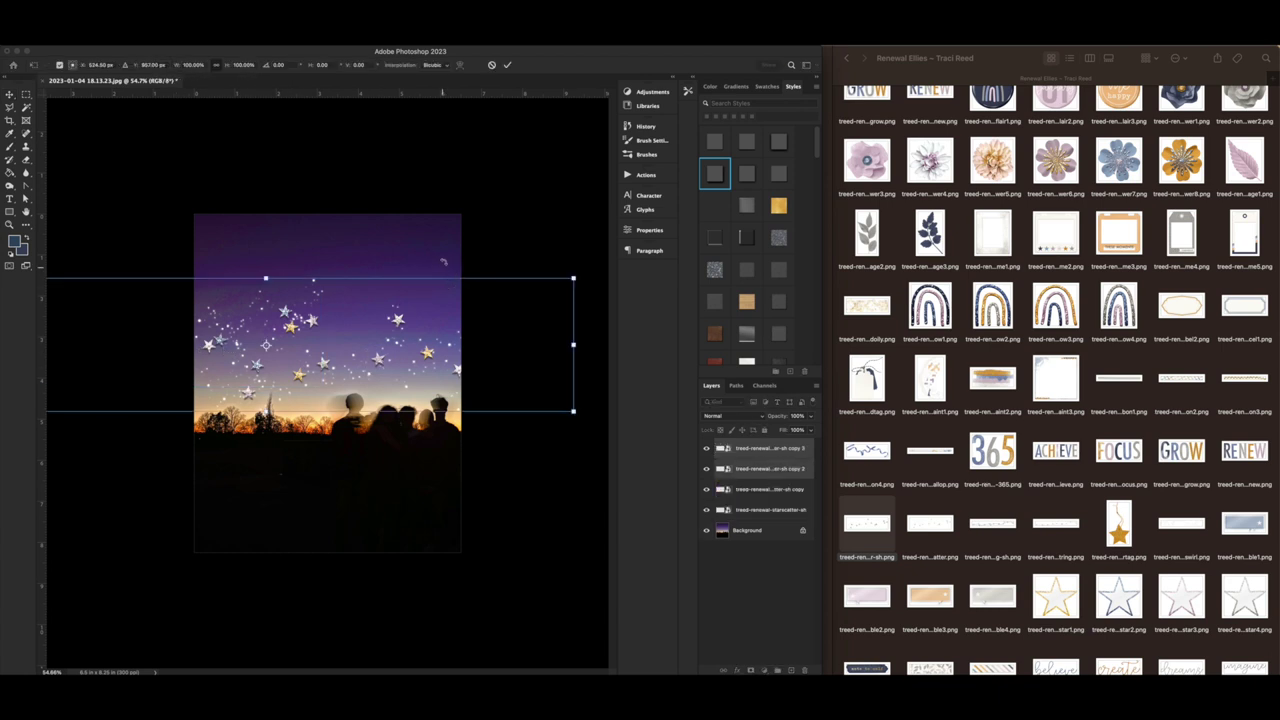
{"action": "left_click_drag", "start_coordinate": [63, 243], "coordinate": [141, 389]}
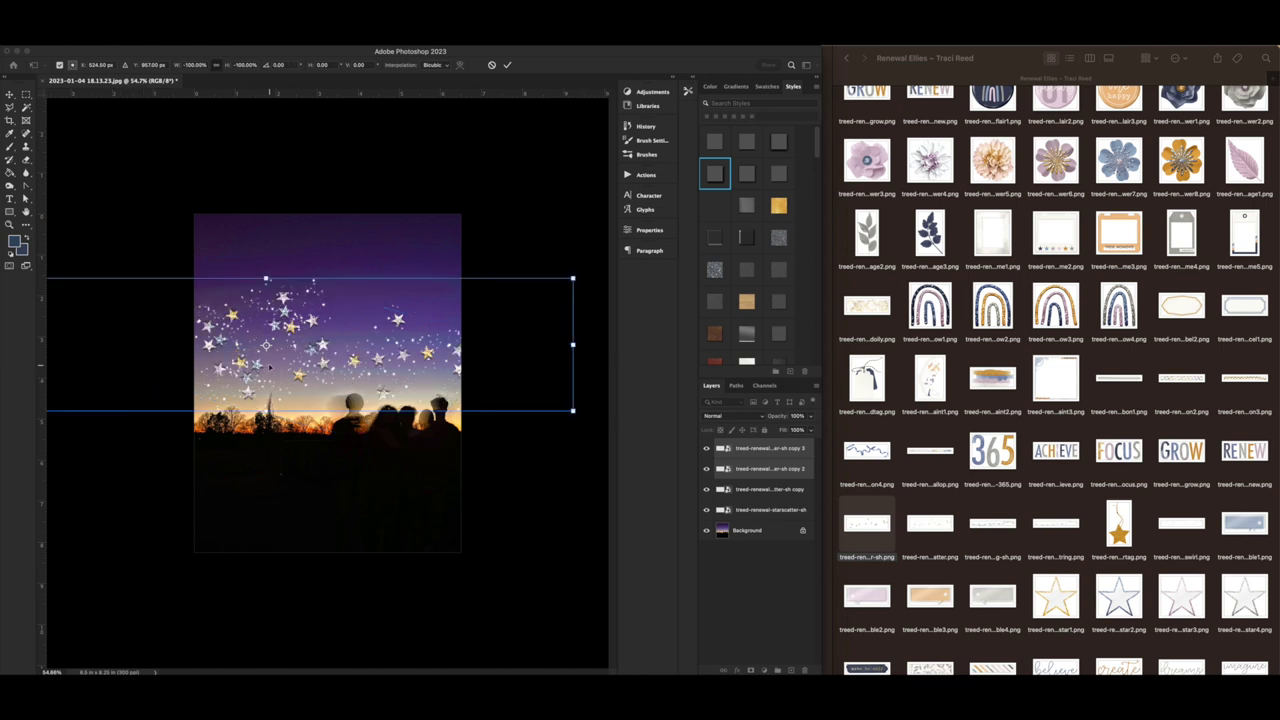
{"action": "key", "text": "Return"}
Move star copy 3 up into the sky, keeping its original angle
{"action": "left_click", "coordinate": [503, 451]}
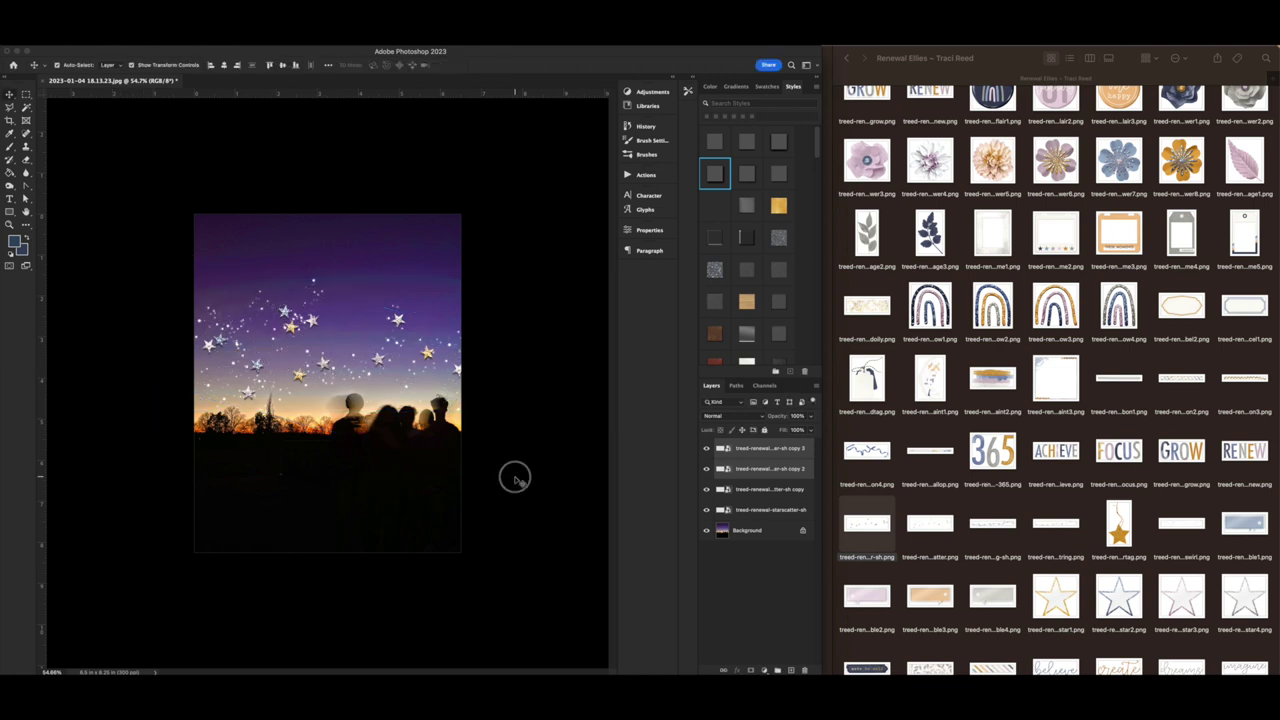
{"action": "left_click_drag", "start_coordinate": [299, 334], "coordinate": [432, 240]}
{"action": "key", "text": "ctrl+t"}
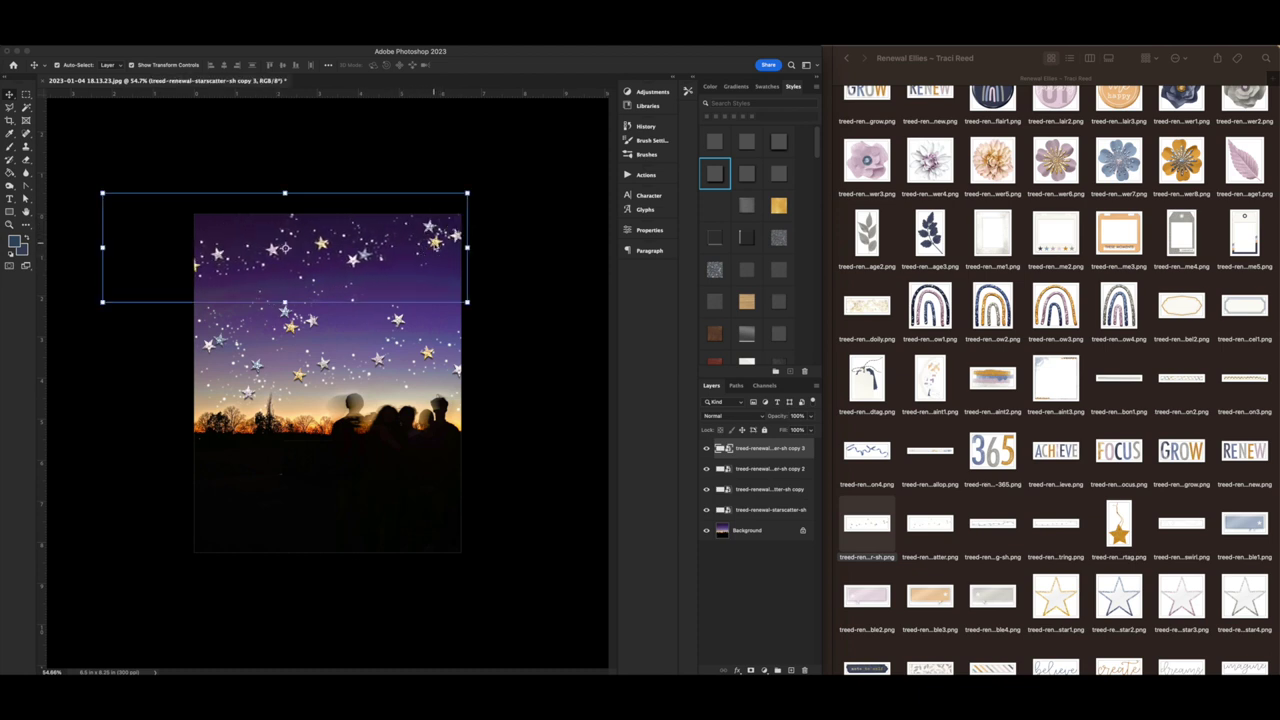
{"action": "left_click_drag", "start_coordinate": [467, 189], "coordinate": [499, 204]}
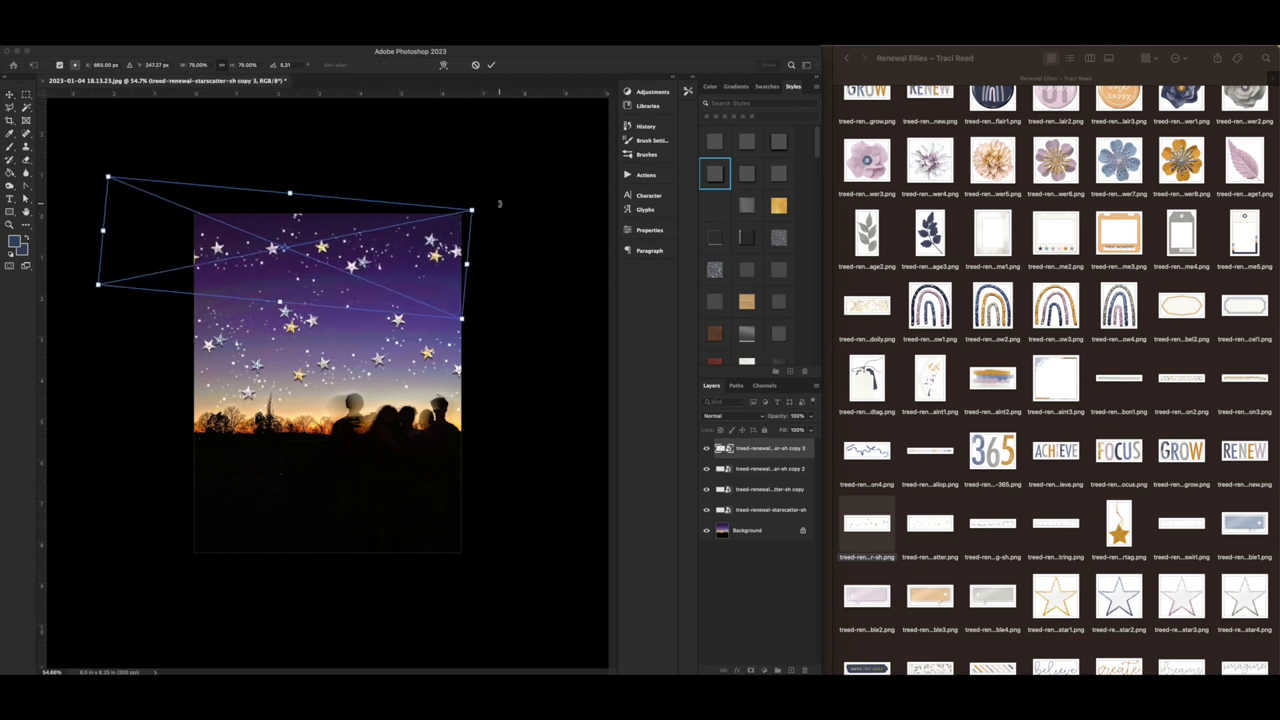
{"action": "key", "text": "Escape"}
Move another star copy up and right and level it to about -1°
{"action": "left_click", "coordinate": [305, 388]}
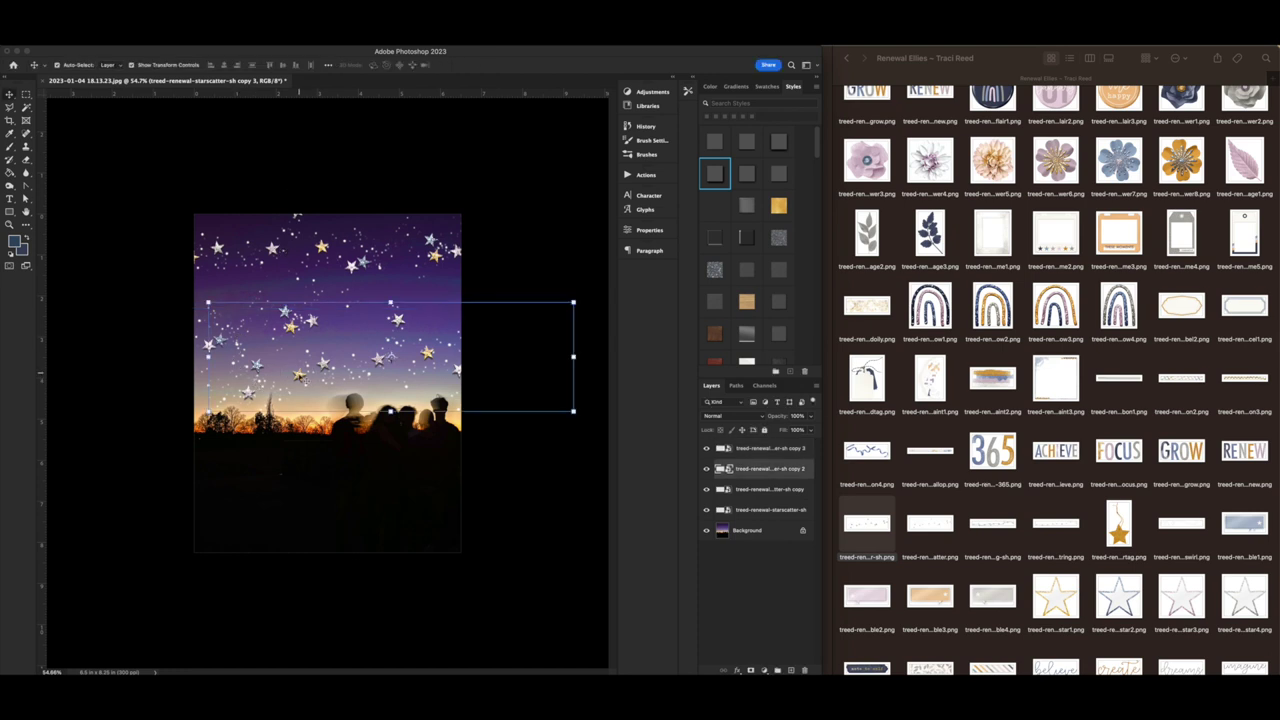
{"action": "left_click_drag", "start_coordinate": [305, 388], "coordinate": [491, 297]}
{"action": "left_click_drag", "start_coordinate": [340, 318], "coordinate": [310, 332]}
{"action": "mouse_move", "coordinate": [285, 259]}
{"action": "left_mouse_down"}
{"action": "mouse_move", "coordinate": [272, 252]}
{"action": "mouse_move", "coordinate": [277, 267]}
{"action": "left_mouse_up"}
{"action": "left_click_drag", "start_coordinate": [455, 190], "coordinate": [464, 200]}
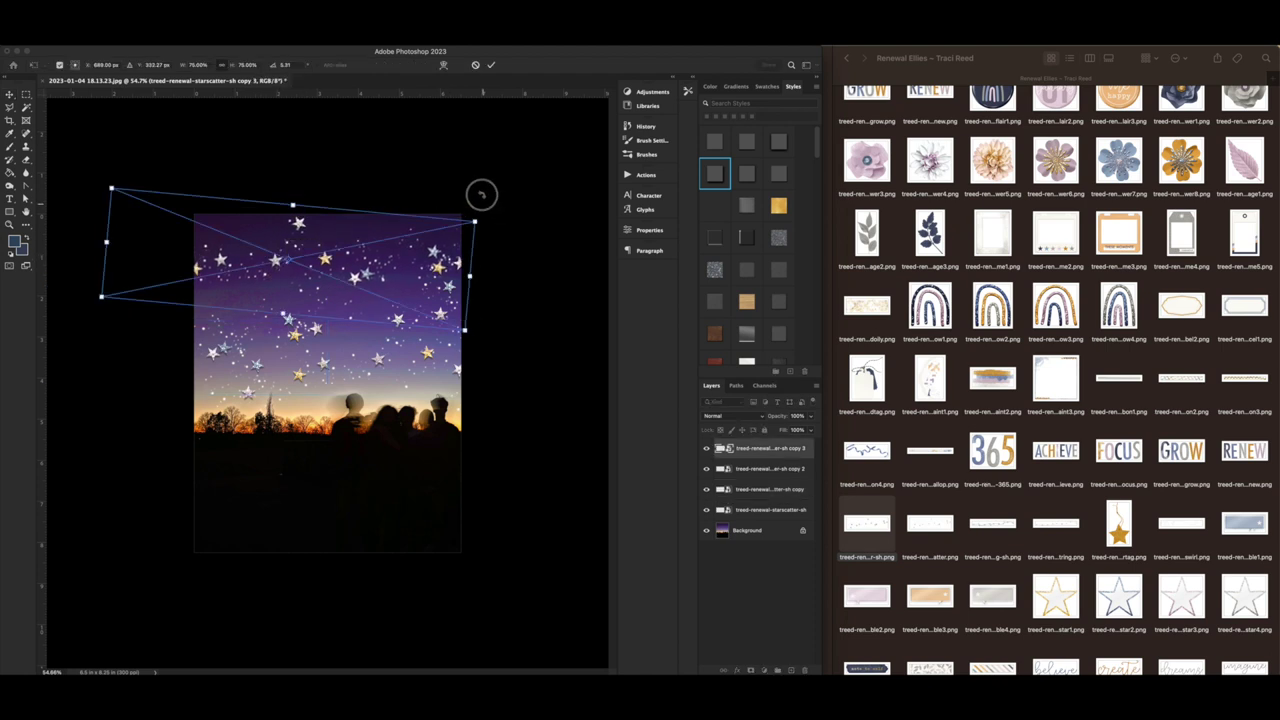
{"action": "left_click_drag", "start_coordinate": [481, 195], "coordinate": [400, 242]}
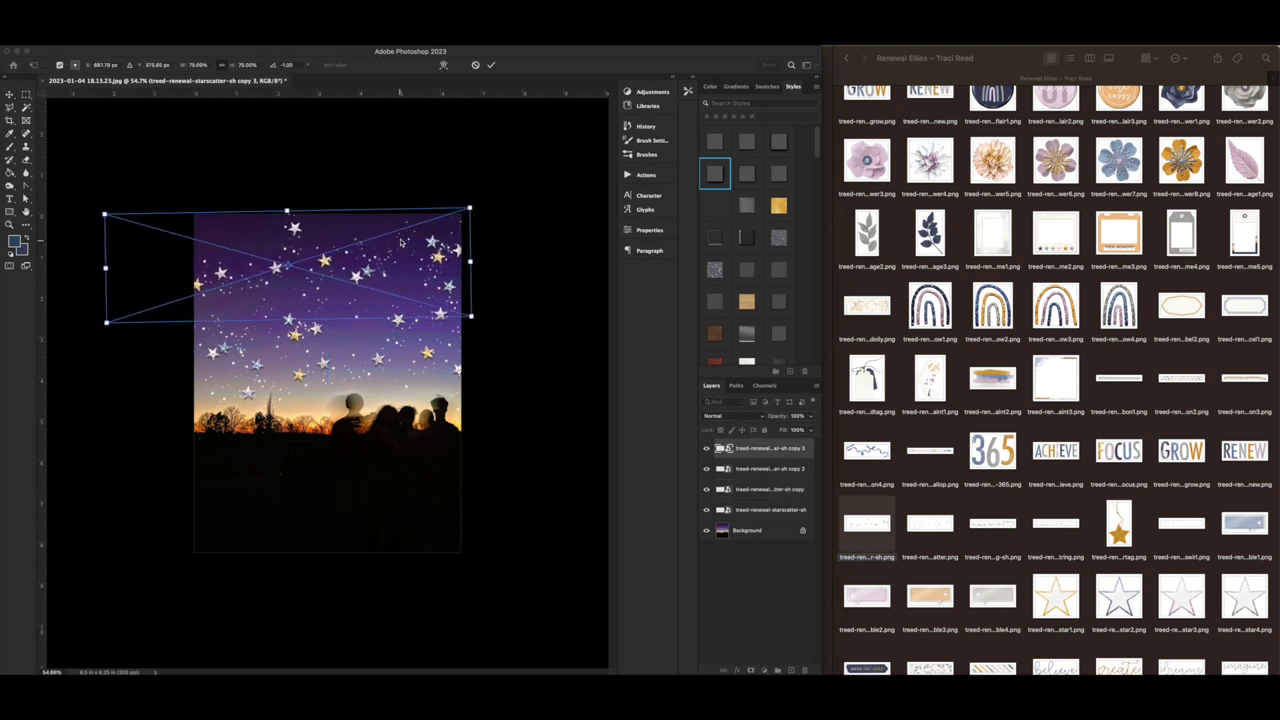
{"action": "key", "text": "Return"}
Make two more star copies moved upward, adjust copy 3, and drop the imagine wire word on the page
{"action": "left_click_drag", "start_coordinate": [247, 281], "coordinate": [501, 291]}
{"action": "left_click_drag", "start_coordinate": [290, 317], "coordinate": [396, 222], "text": "alt"}
{"action": "left_click_drag", "start_coordinate": [356, 282], "coordinate": [367, 289]}
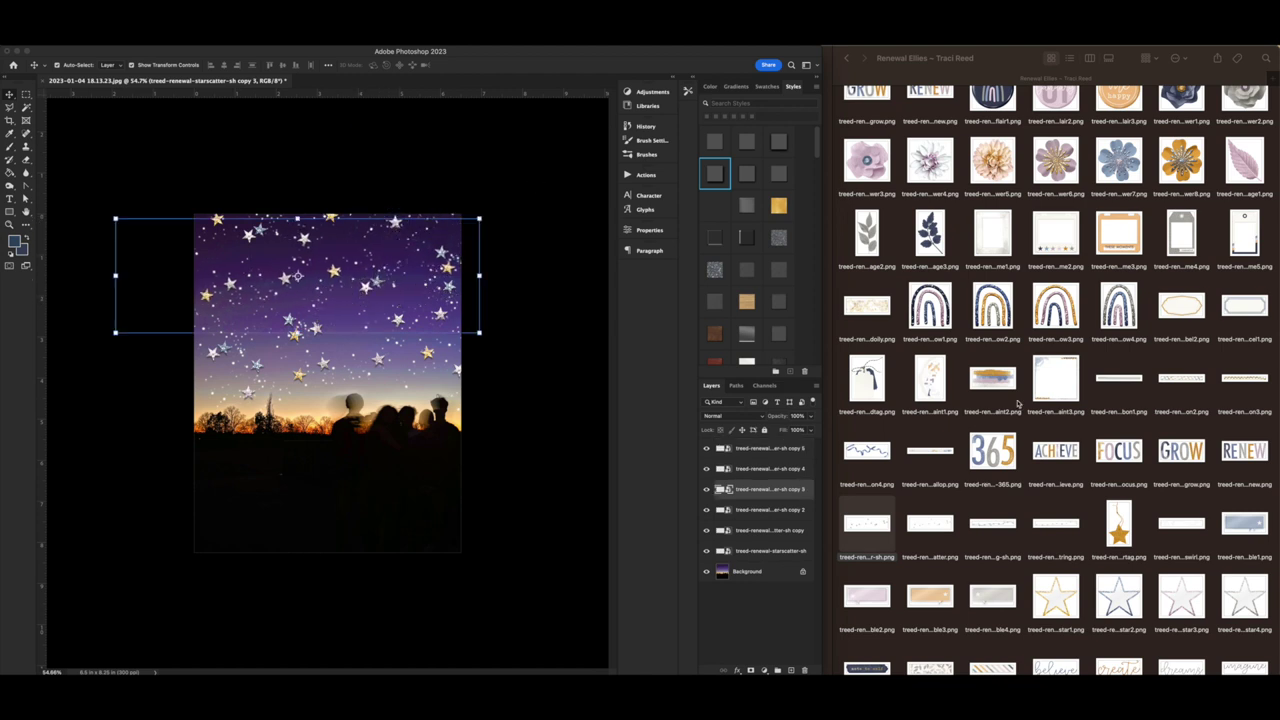
{"action": "scroll", "coordinate": [998, 397], "scroll_direction": "down", "scroll_amount": 1}
{"action": "scroll", "coordinate": [998, 397], "scroll_direction": "up", "scroll_amount": 5}
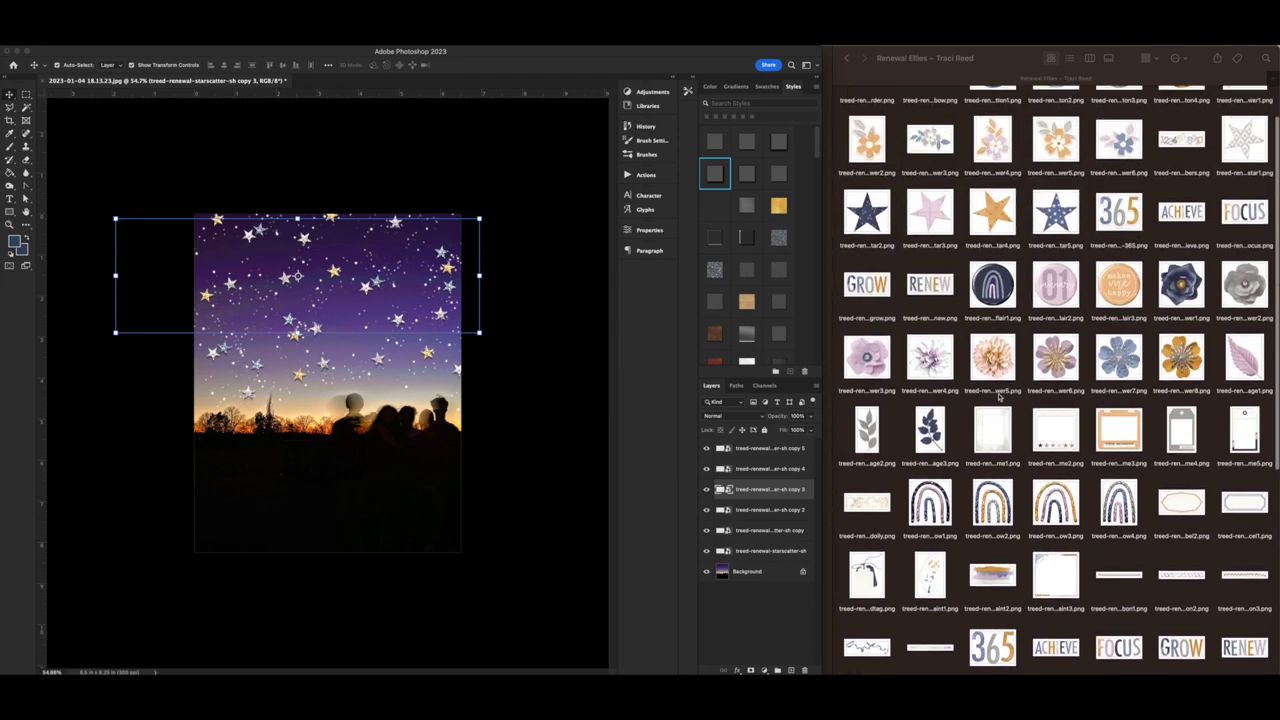
{"action": "scroll", "coordinate": [998, 397], "scroll_direction": "down", "scroll_amount": 5}
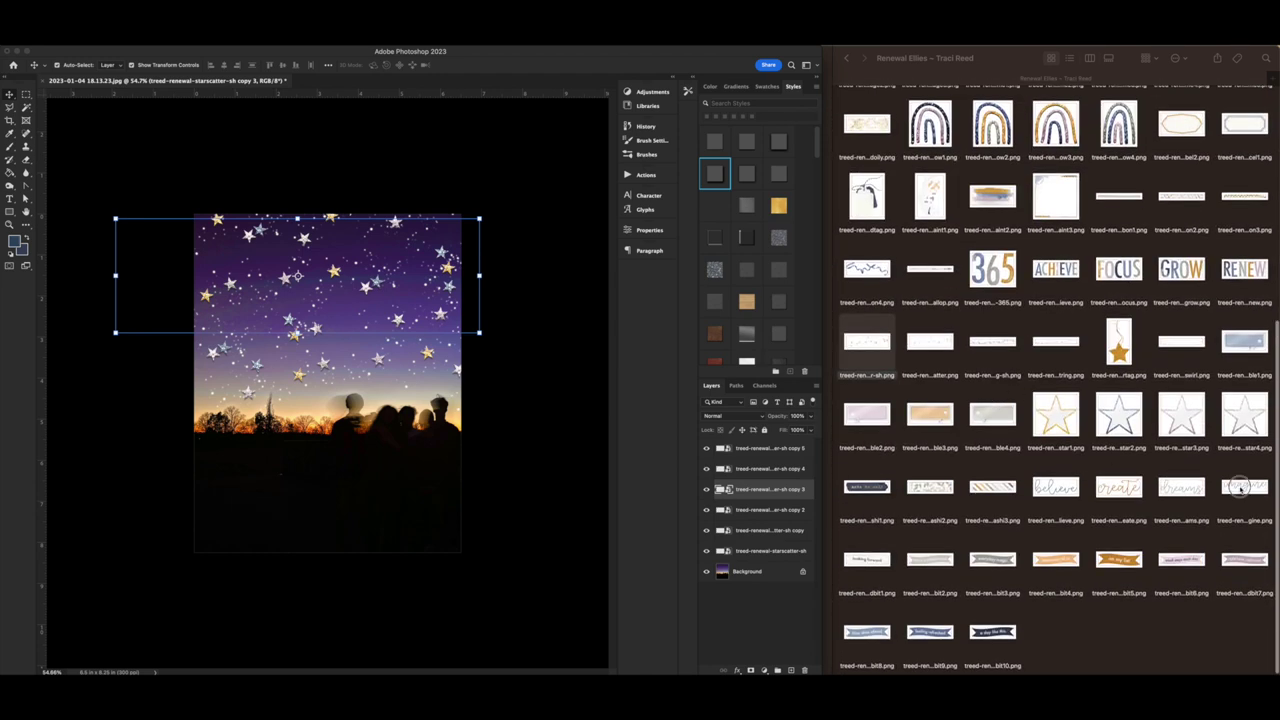
{"action": "left_click_drag", "start_coordinate": [1244, 490], "coordinate": [491, 300]}
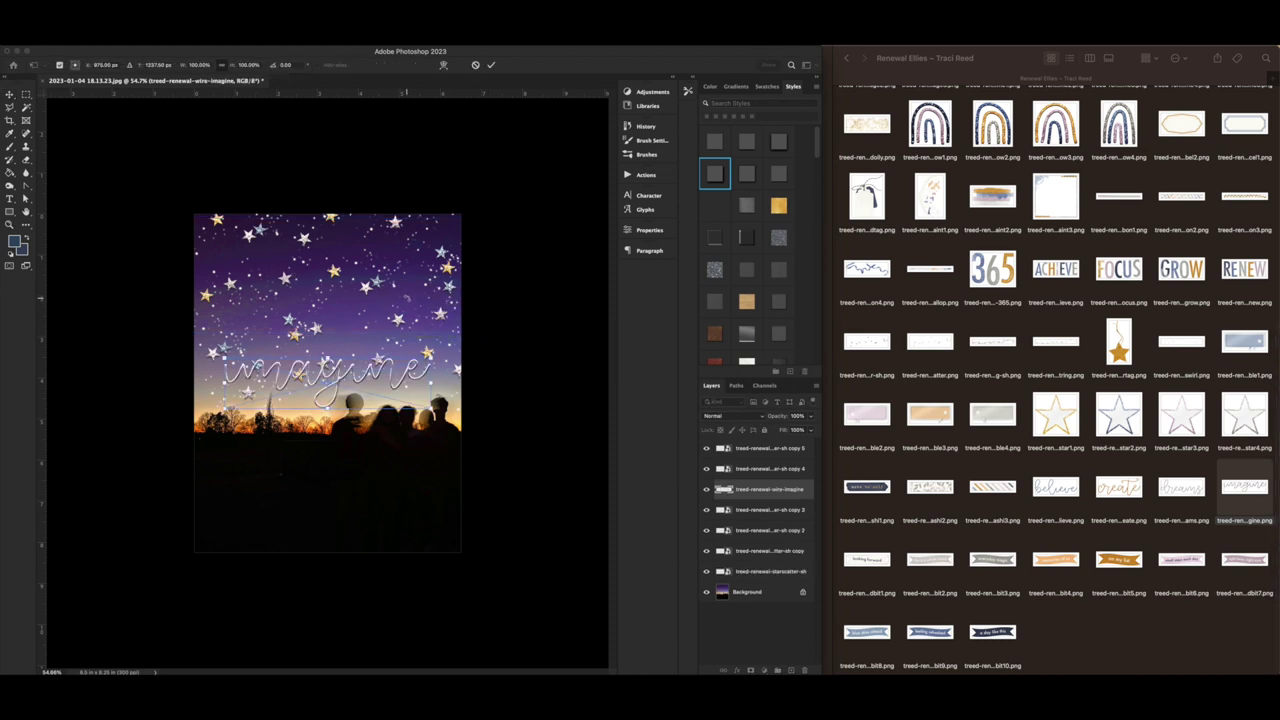
Confirm the imagine word, give it a drop shadow, and add a vertical guide about 1.5 in from the left
{"action": "key", "text": "Return"}
{"action": "left_click", "coordinate": [714, 175]}
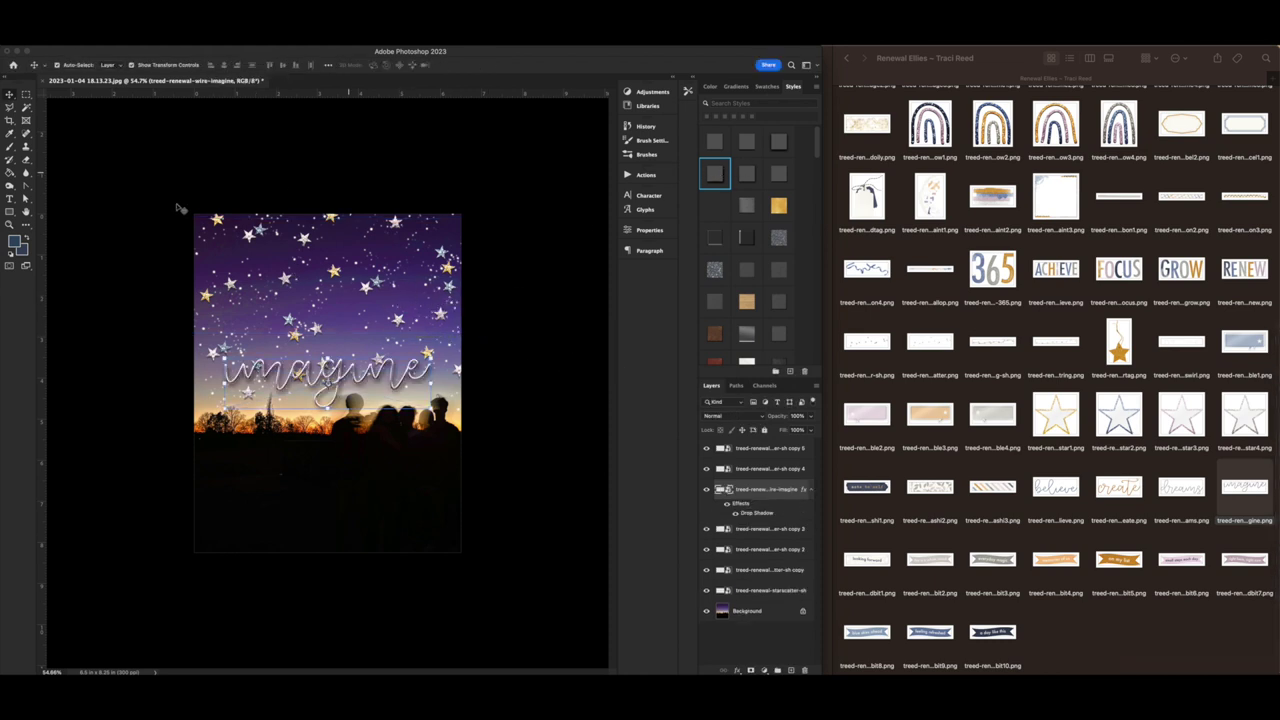
{"action": "left_click_drag", "start_coordinate": [39, 279], "coordinate": [256, 268]}
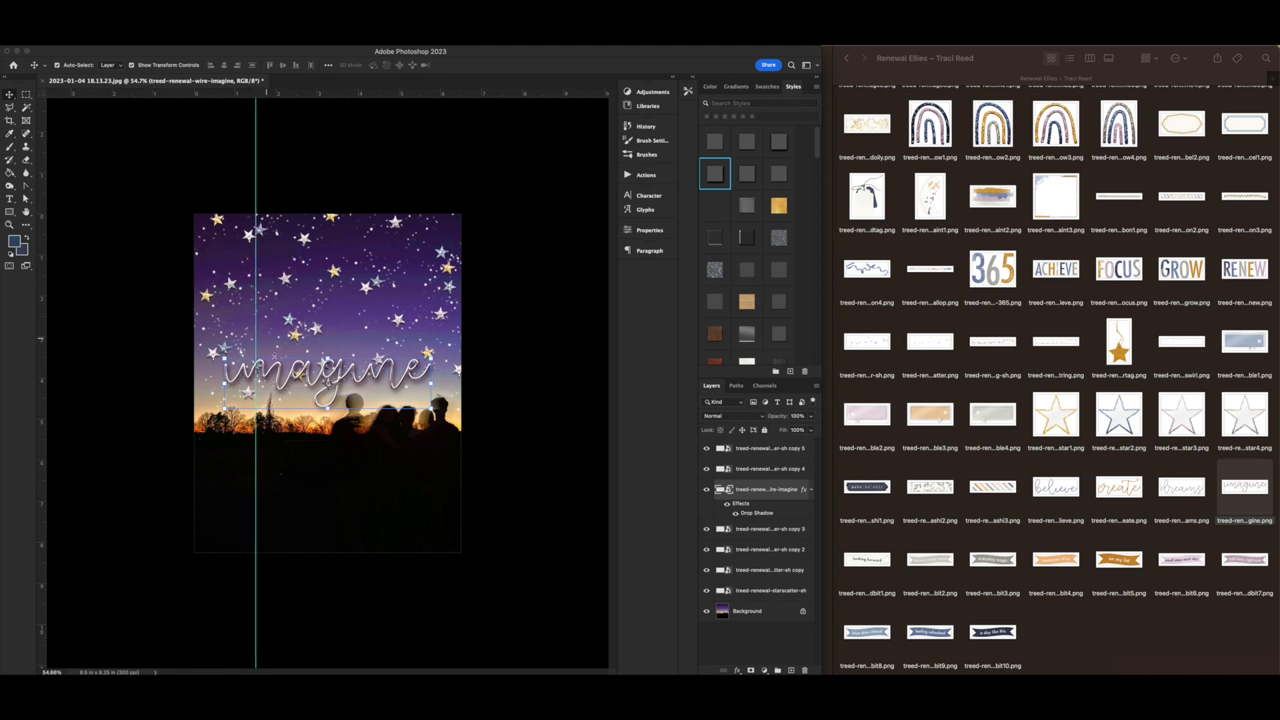
Scale the imagine word to about 85%, position it in the sky, and move its layer to the top
{"action": "left_click_drag", "start_coordinate": [225, 385], "coordinate": [258, 382]}
{"action": "left_click_drag", "start_coordinate": [350, 368], "coordinate": [382, 313]}
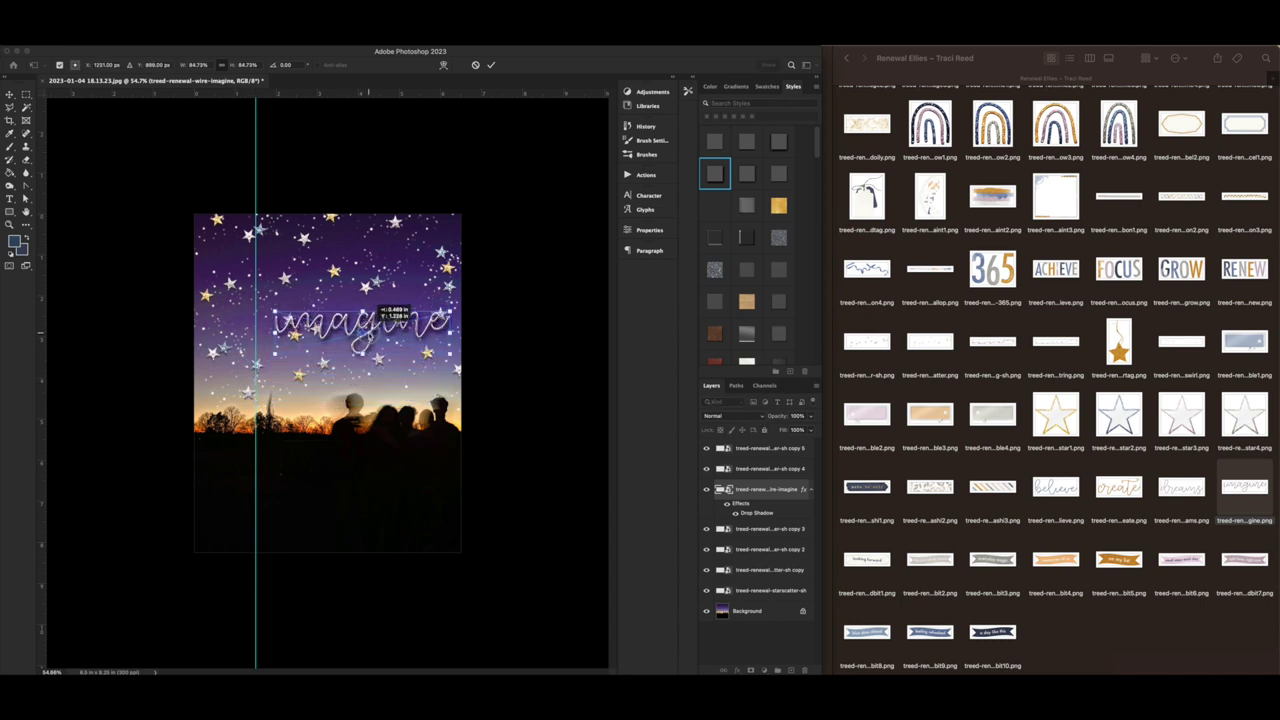
{"action": "left_click_drag", "start_coordinate": [369, 343], "coordinate": [376, 318]}
{"action": "key", "text": "Return"}
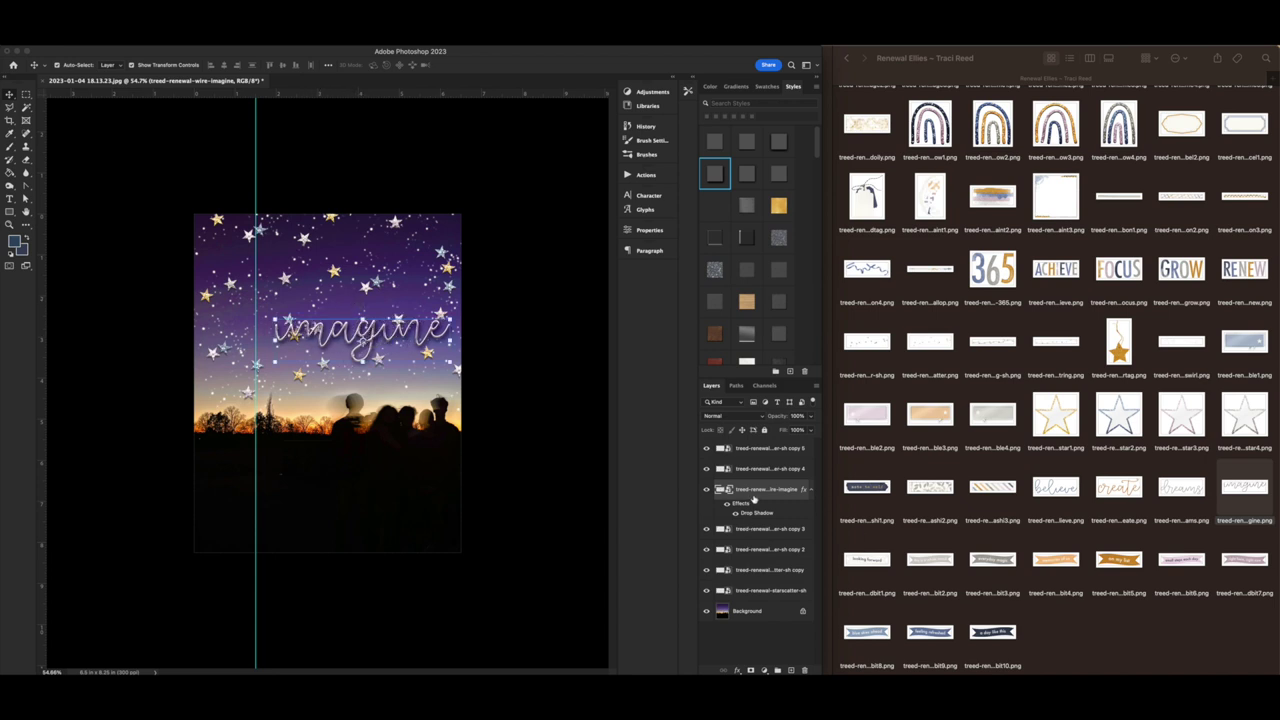
{"action": "left_click_drag", "start_coordinate": [754, 497], "coordinate": [752, 444]}
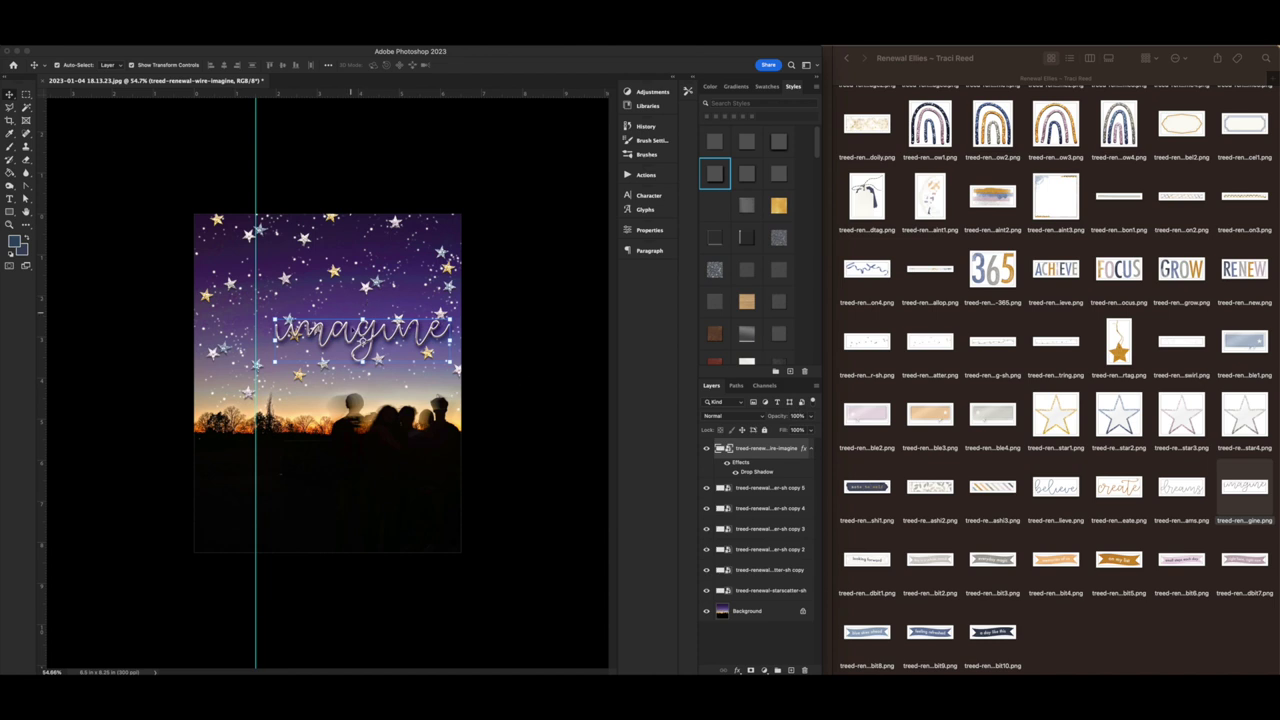
{"action": "left_click", "coordinate": [506, 302]}
Rasterize all the star layers into plain pixel layers
{"action": "left_click", "coordinate": [770, 488]}
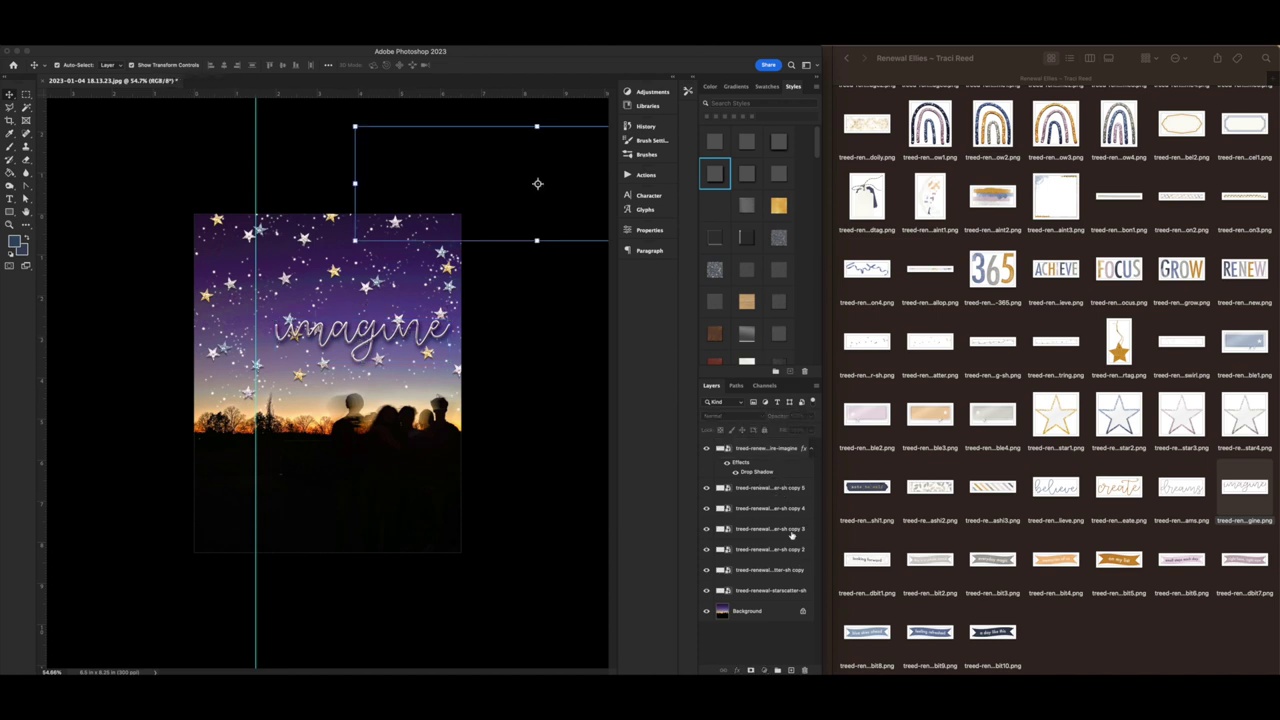
{"action": "left_click", "coordinate": [775, 590], "text": "shift"}
{"action": "right_click", "coordinate": [775, 590]}
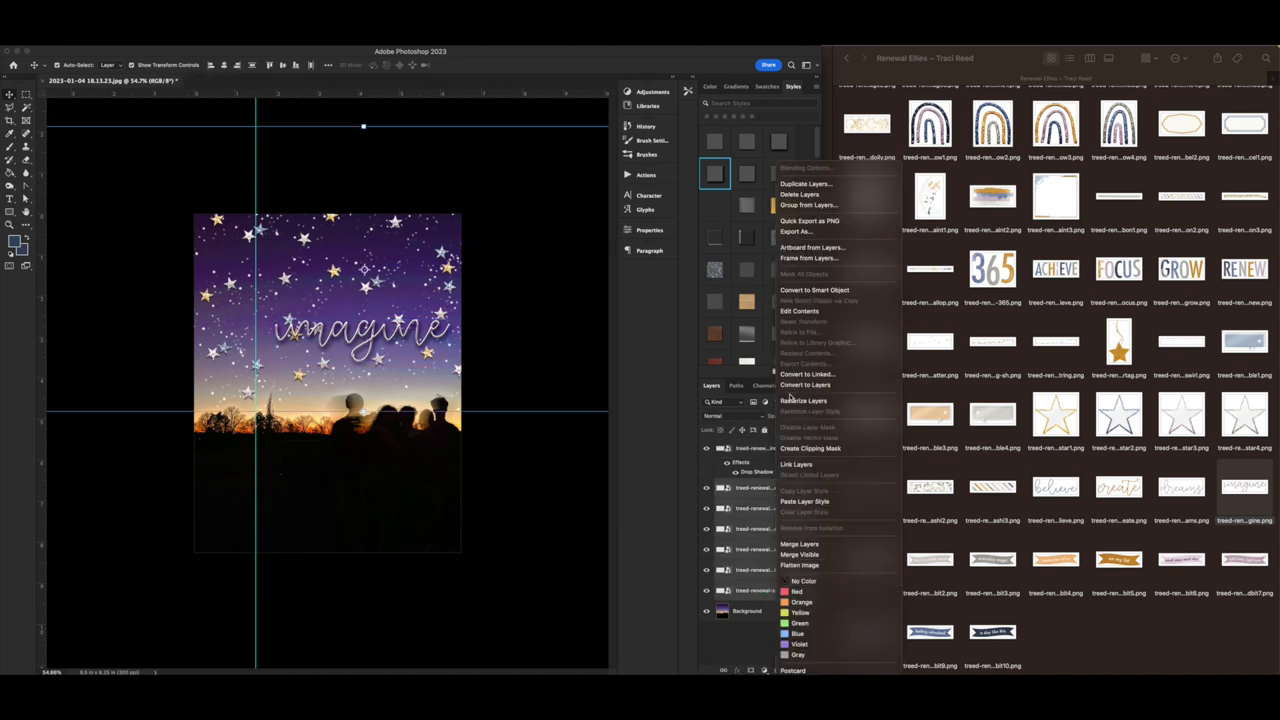
{"action": "left_click", "coordinate": [792, 401]}
{"action": "left_click", "coordinate": [531, 321]}
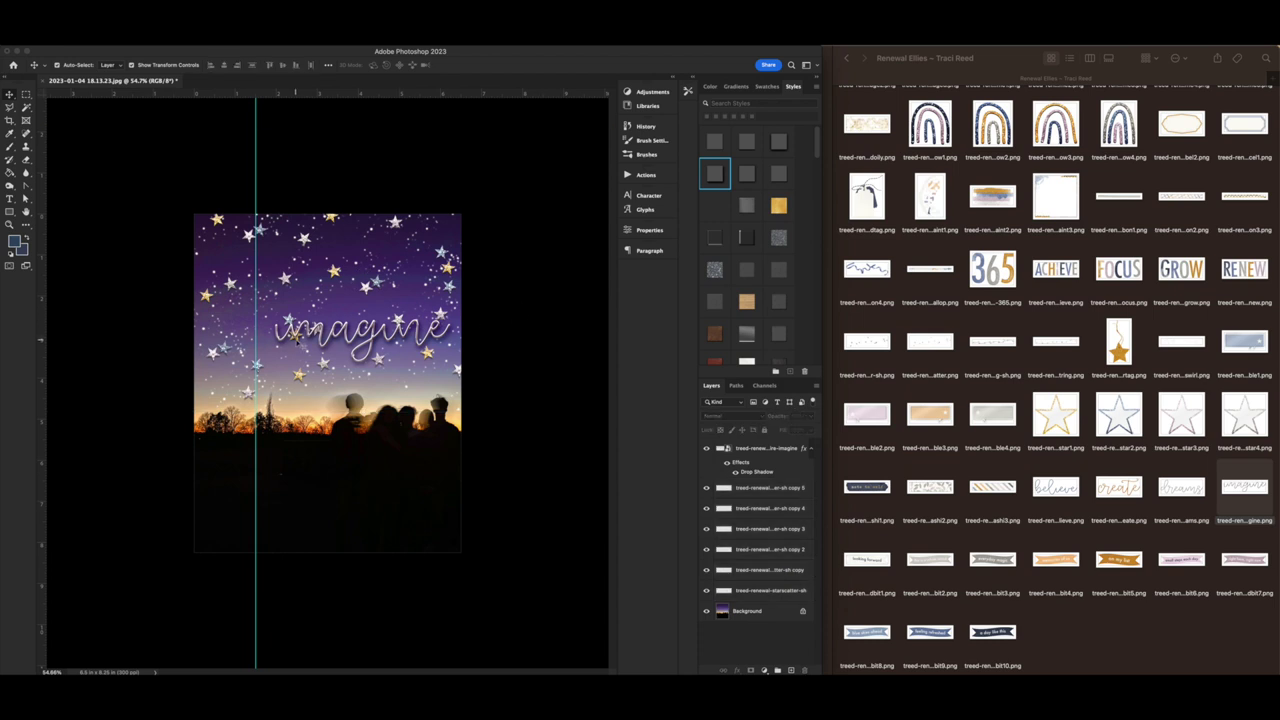
Try erasing a star near the start of imagine, undo it, and switch to the star layer below
{"action": "left_click", "coordinate": [297, 340]}
{"action": "key", "text": "e"}
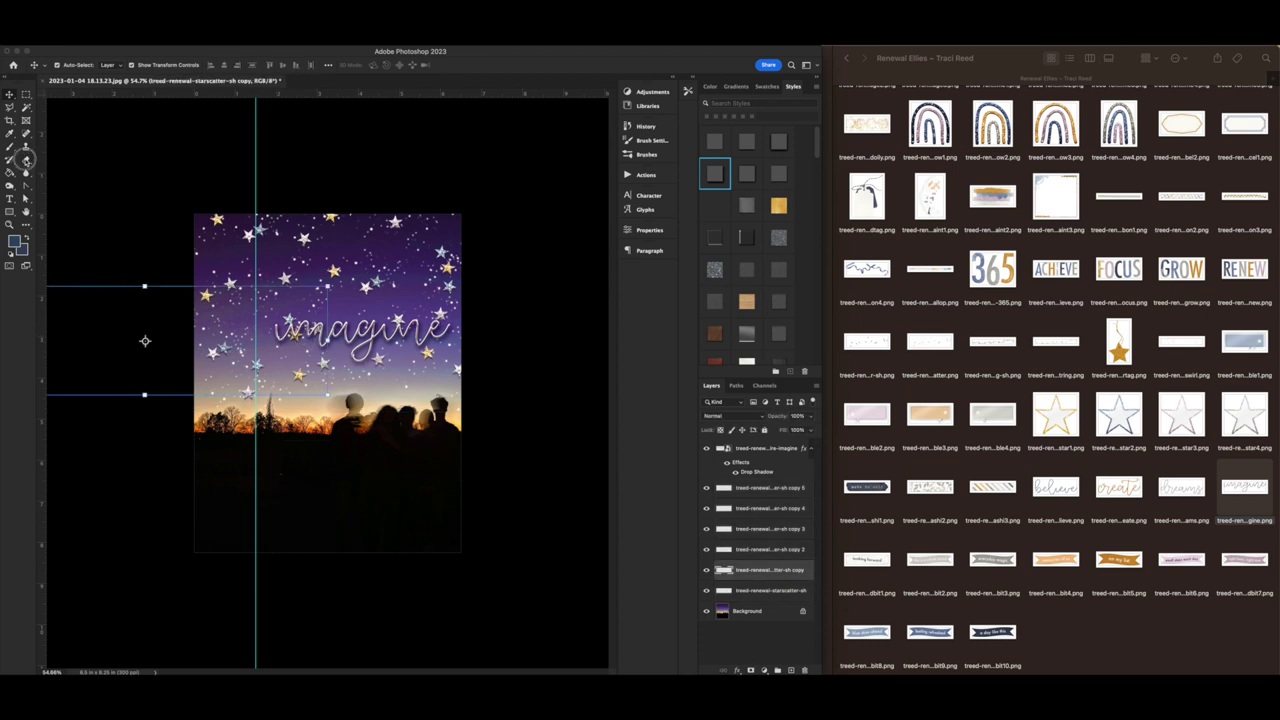
{"action": "mouse_move", "coordinate": [296, 337]}
{"action": "left_mouse_down"}
{"action": "mouse_move", "coordinate": [322, 326]}
{"action": "mouse_move", "coordinate": [289, 316]}
{"action": "left_mouse_up"}
{"action": "key", "text": "ctrl+z"}
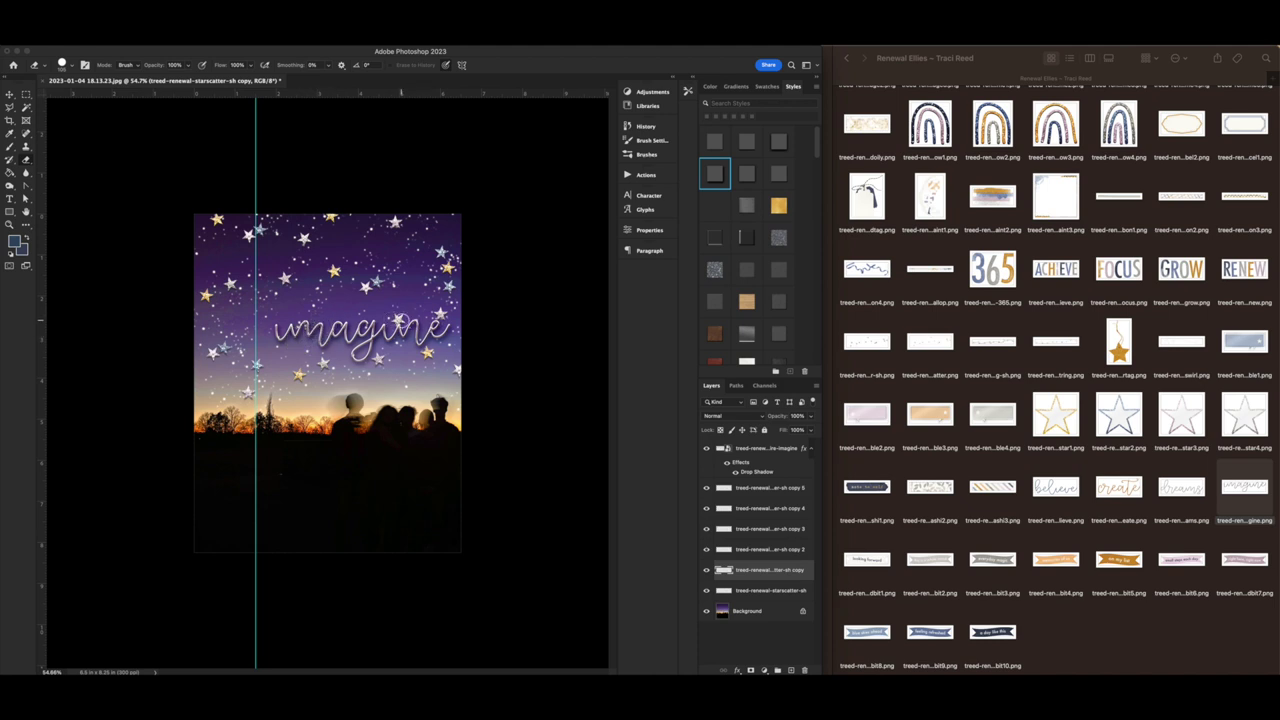
{"action": "key", "text": "alt+bracketleft"}
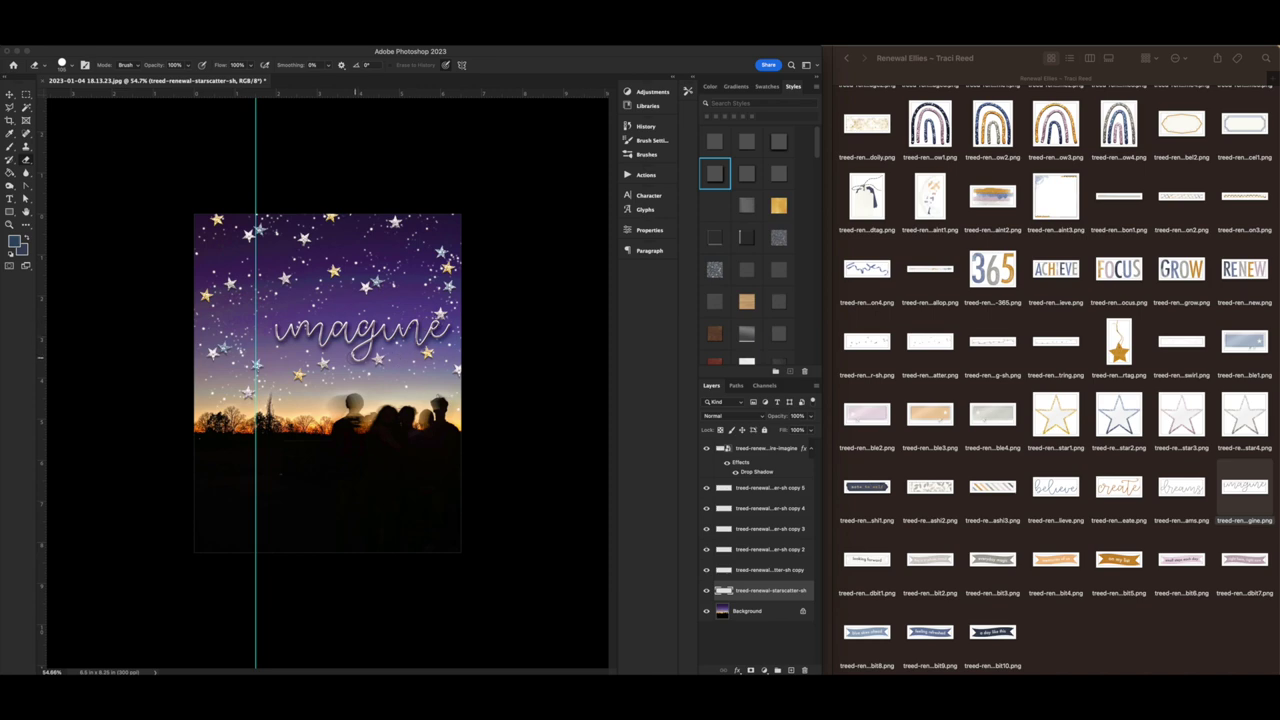
Zoom to 200% on the stars under imagine, then zoom back out to the whole page
{"action": "key", "text": "ctrl+plus"}
{"action": "key", "text": "ctrl+plus"}
{"action": "key", "text": "ctrl+plus"}
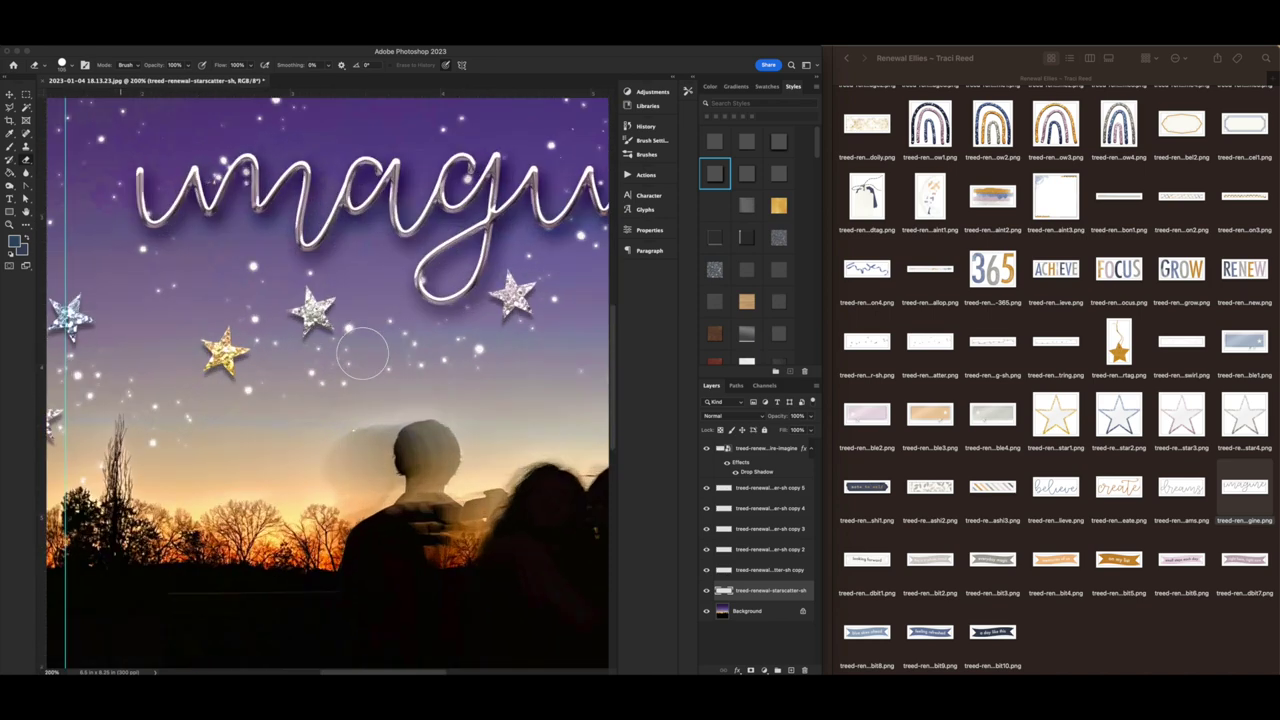
{"action": "left_click_drag", "start_coordinate": [368, 355], "coordinate": [380, 419]}
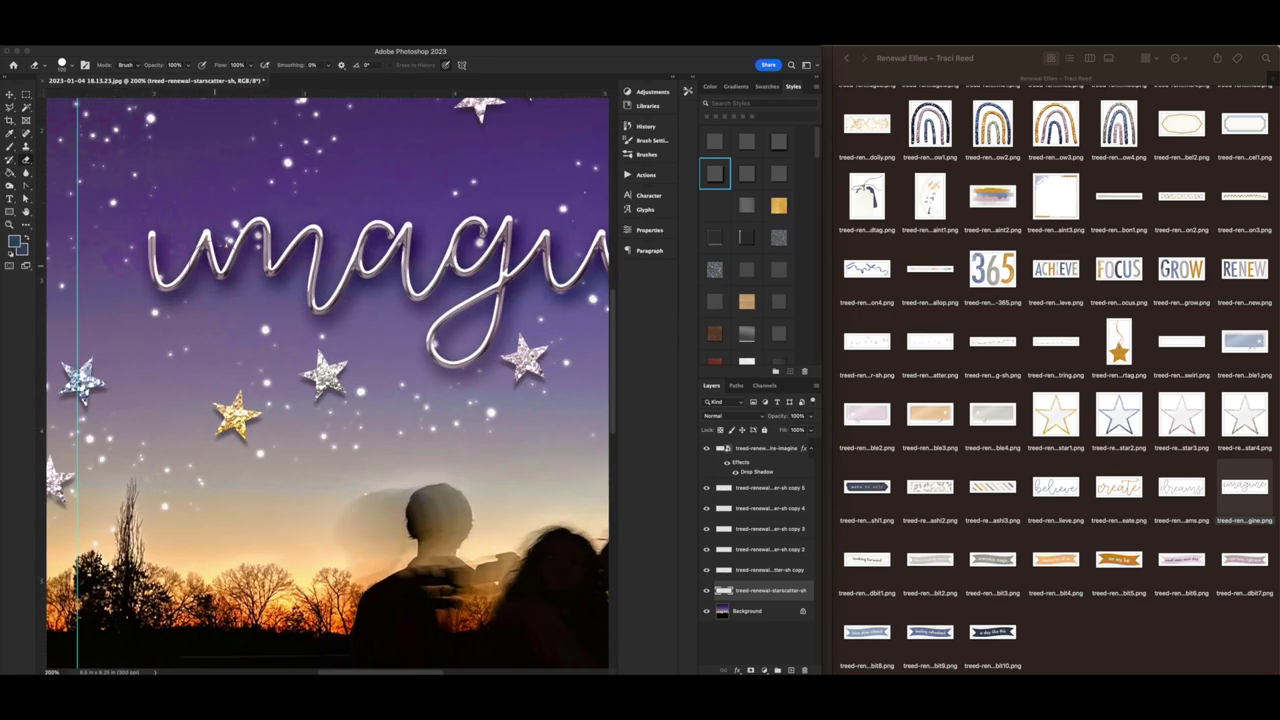
{"action": "key", "text": "alt+bracketright"}
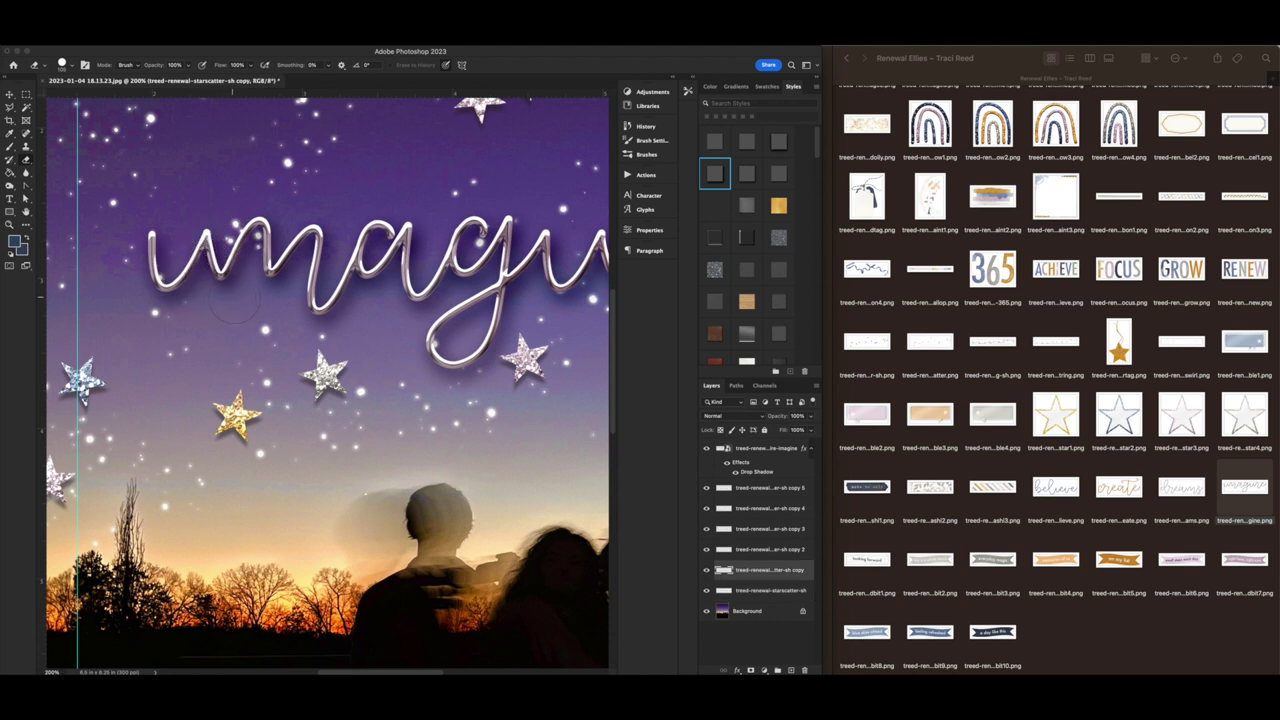
{"action": "key", "text": "super+minus"}
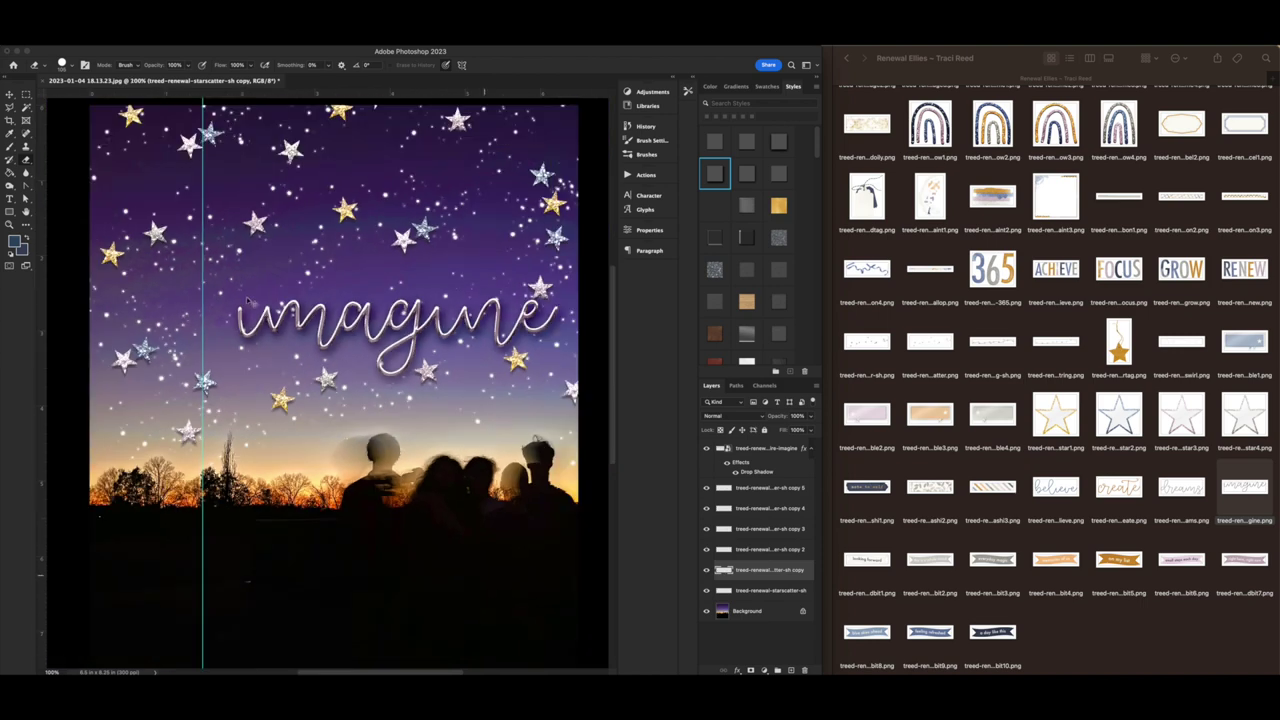
Move three star layers lower and left around the imagine word
{"action": "left_click", "coordinate": [9, 95]}
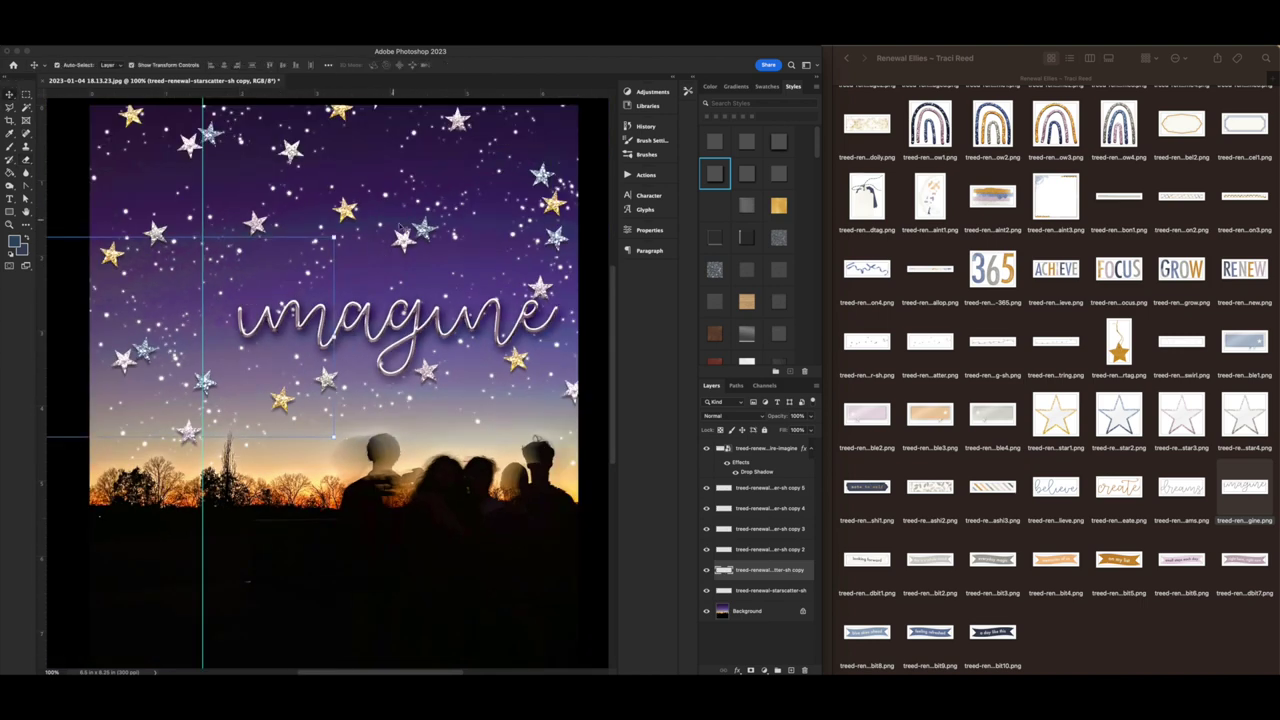
{"action": "left_click_drag", "start_coordinate": [403, 240], "coordinate": [442, 256]}
{"action": "left_click_drag", "start_coordinate": [341, 119], "coordinate": [275, 183]}
{"action": "left_click_drag", "start_coordinate": [450, 127], "coordinate": [425, 158]}
Rotate the main star scatter about 4.9° clockwise and nudge it slightly right and down
{"action": "left_click", "coordinate": [449, 368]}
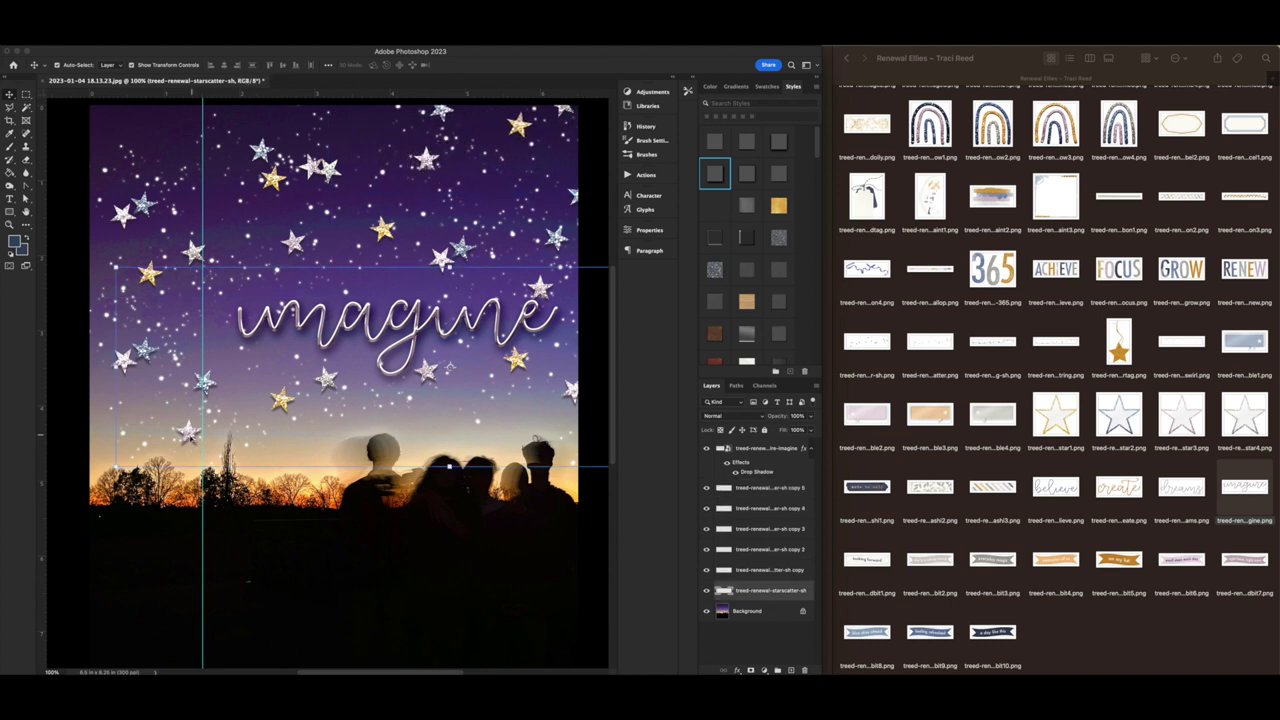
{"action": "left_click", "coordinate": [592, 266]}
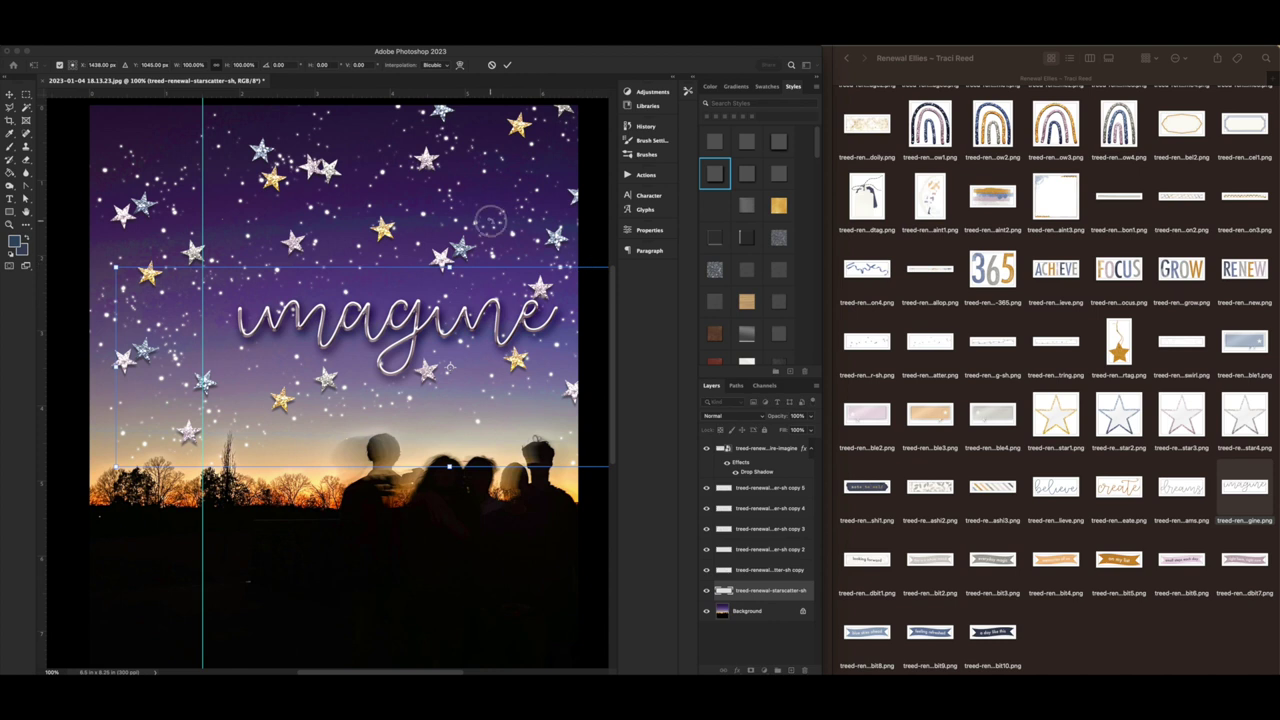
{"action": "left_click_drag", "start_coordinate": [496, 218], "coordinate": [503, 214]}
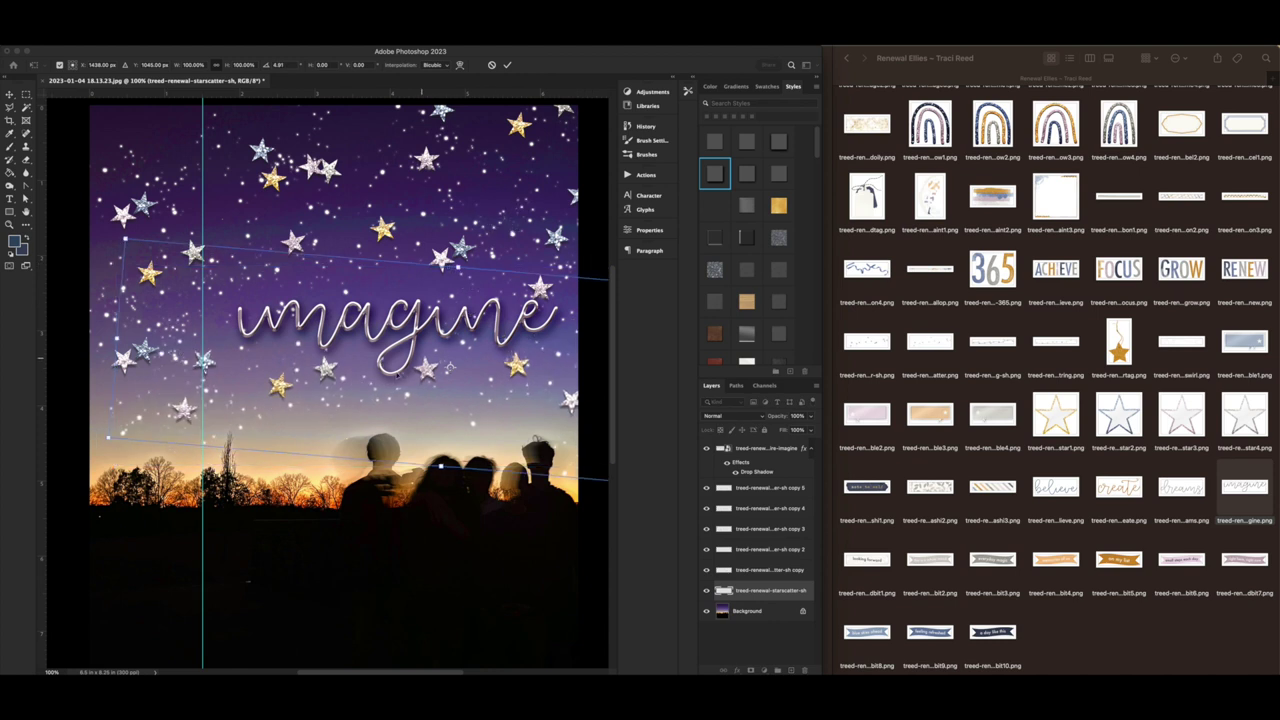
{"action": "left_click_drag", "start_coordinate": [316, 381], "coordinate": [325, 384]}
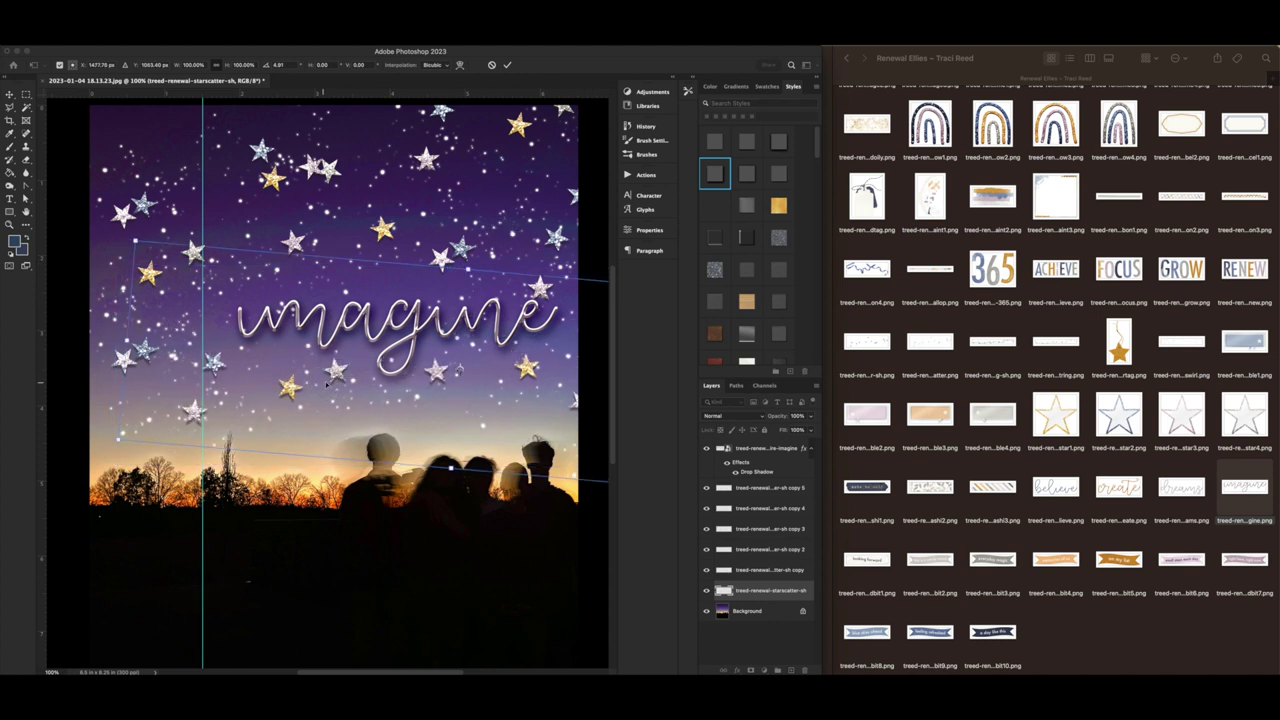
{"action": "key", "text": "Return"}
Nudge two more star layers slightly into place
{"action": "left_click_drag", "start_coordinate": [438, 259], "coordinate": [325, 252]}
{"action": "left_click_drag", "start_coordinate": [313, 166], "coordinate": [312, 160]}
{"action": "left_click", "coordinate": [325, 252]}
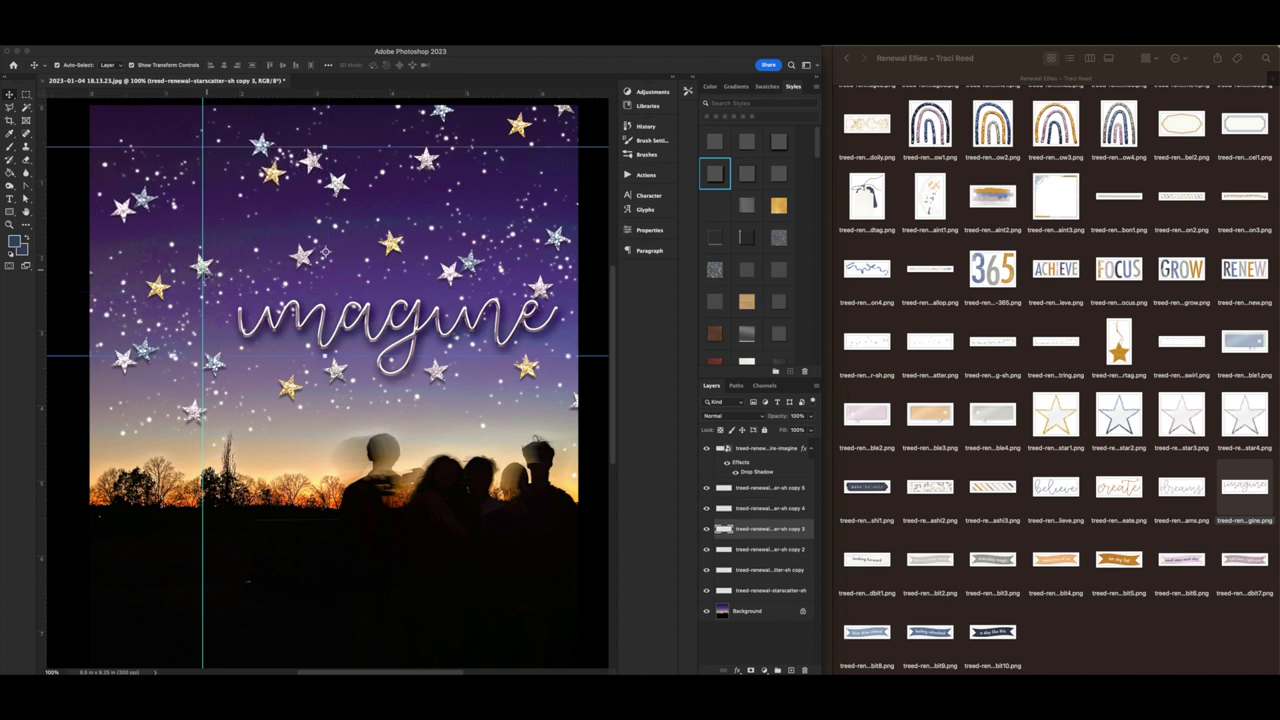
Undo an accidental star erase and lasso the single star on the left
{"action": "key", "text": "e"}
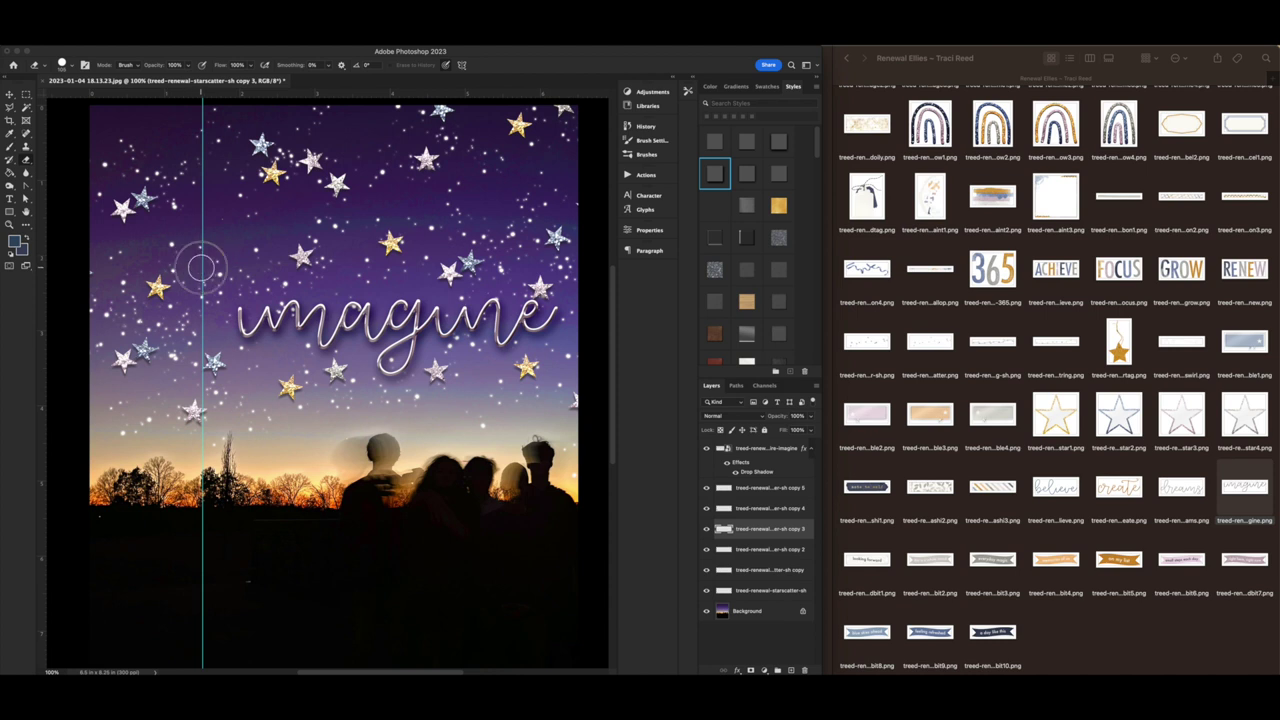
{"action": "left_click", "coordinate": [217, 362], "text": "super"}
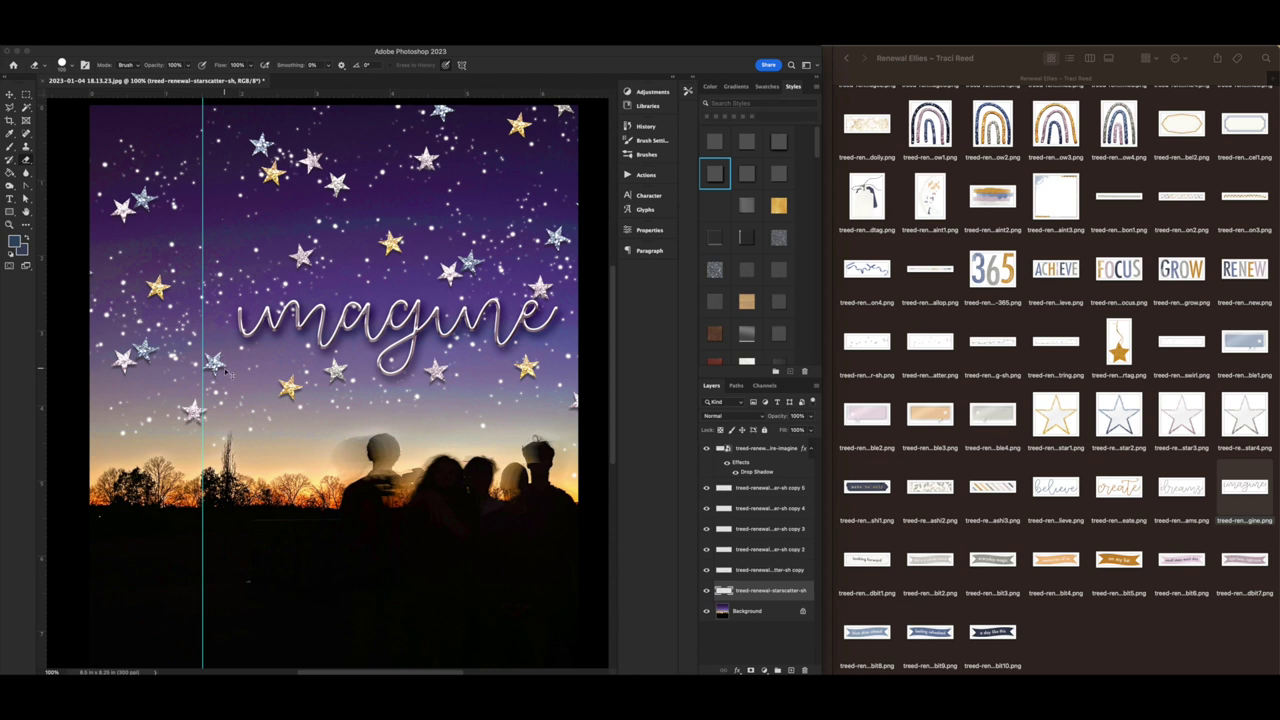
{"action": "key", "text": "super+z"}
{"action": "left_click", "coordinate": [10, 107]}
{"action": "scroll", "coordinate": [215, 263], "scroll_direction": "up", "scroll_amount": 6}
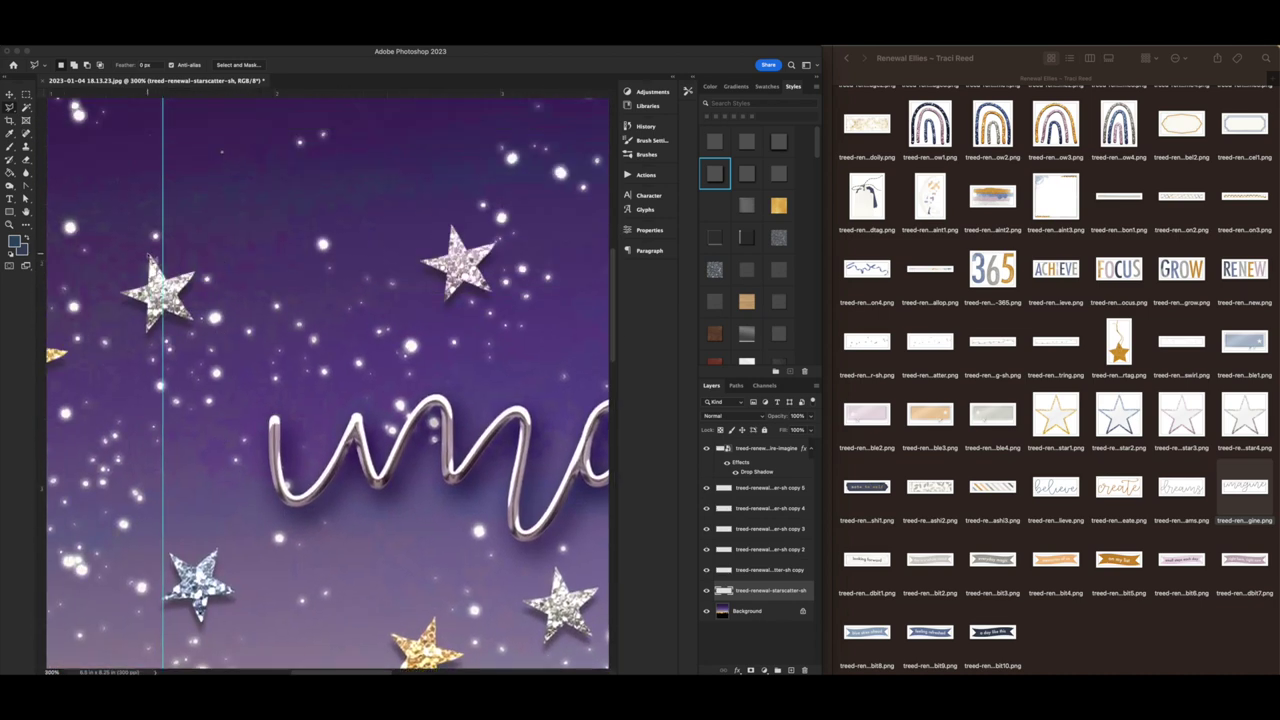
{"action": "mouse_move", "coordinate": [142, 248]}
{"action": "left_mouse_down"}
{"action": "mouse_move", "coordinate": [115, 300]}
{"action": "mouse_move", "coordinate": [150, 345]}
{"action": "mouse_move", "coordinate": [190, 323]}
{"action": "mouse_move", "coordinate": [200, 337]}
{"action": "mouse_move", "coordinate": [203, 277]}
{"action": "mouse_move", "coordinate": [175, 232]}
{"action": "mouse_move", "coordinate": [142, 250]}
{"action": "left_mouse_up"}
Move that lassoed star up and to the right on its star layer
{"action": "key", "text": "super+minus"}
{"action": "key", "text": "super+minus"}
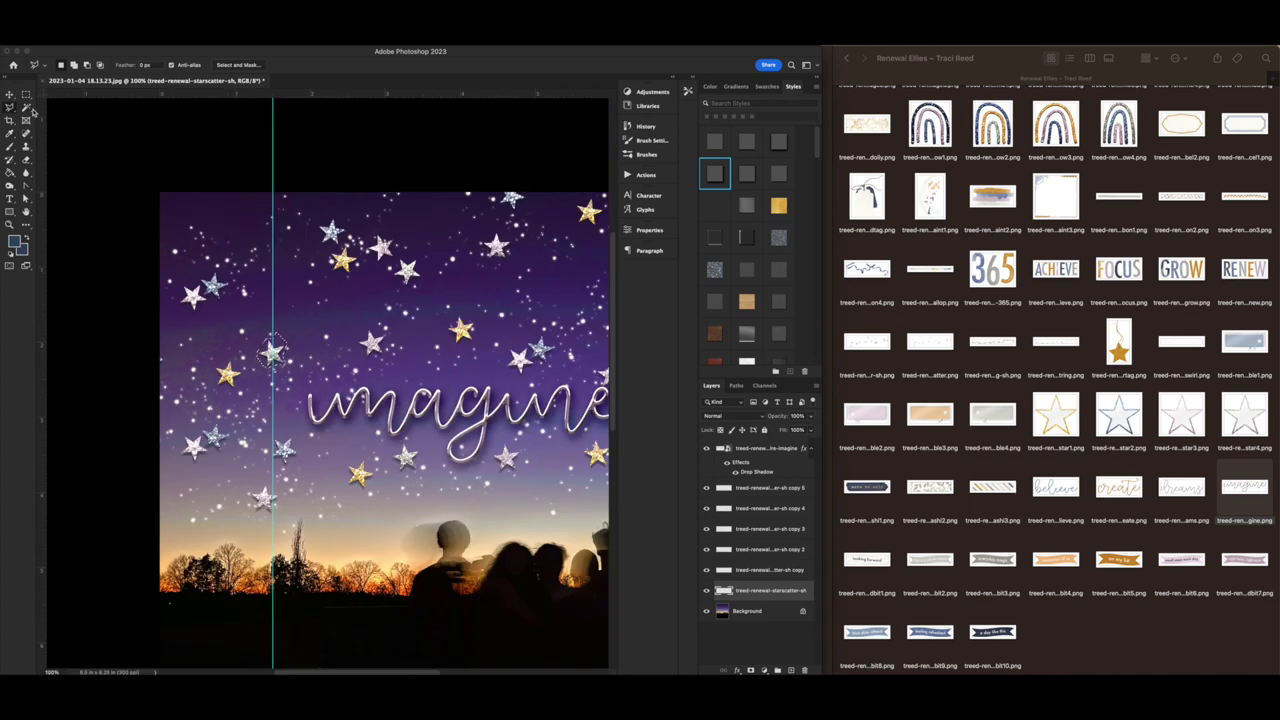
{"action": "key", "text": "super+t"}
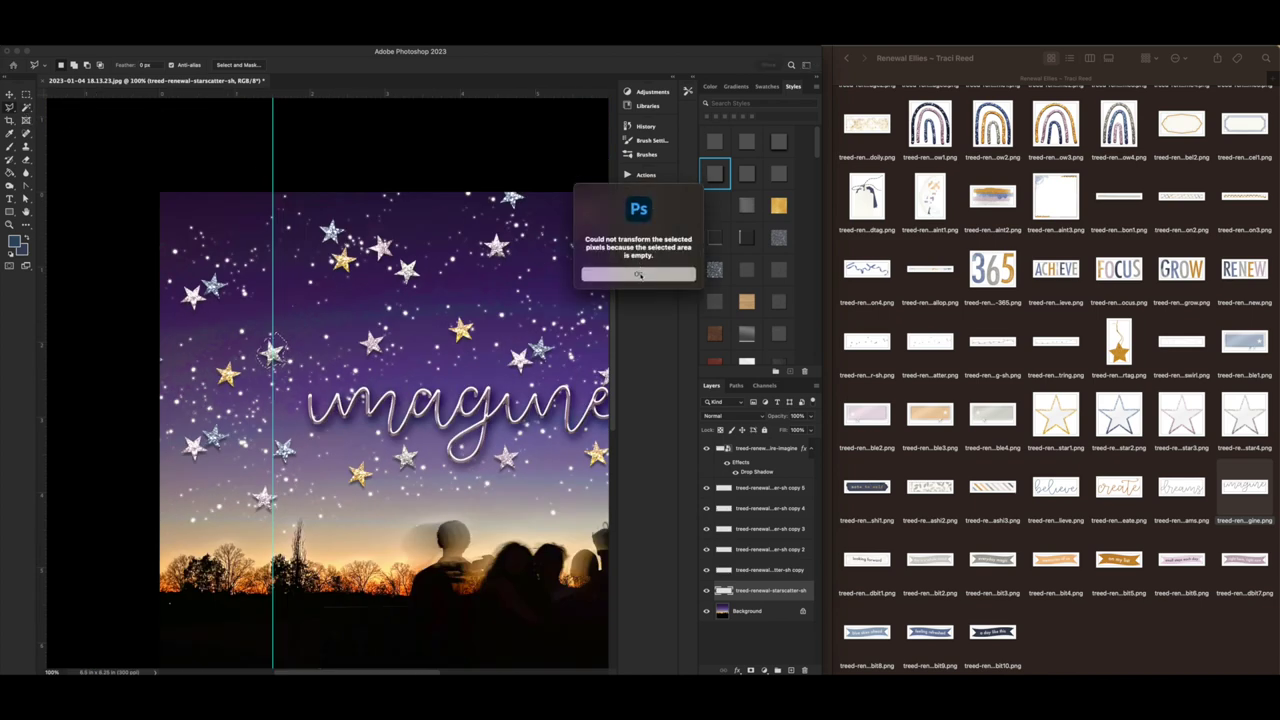
{"action": "left_click", "coordinate": [639, 275]}
{"action": "left_click", "coordinate": [230, 372], "text": "super"}
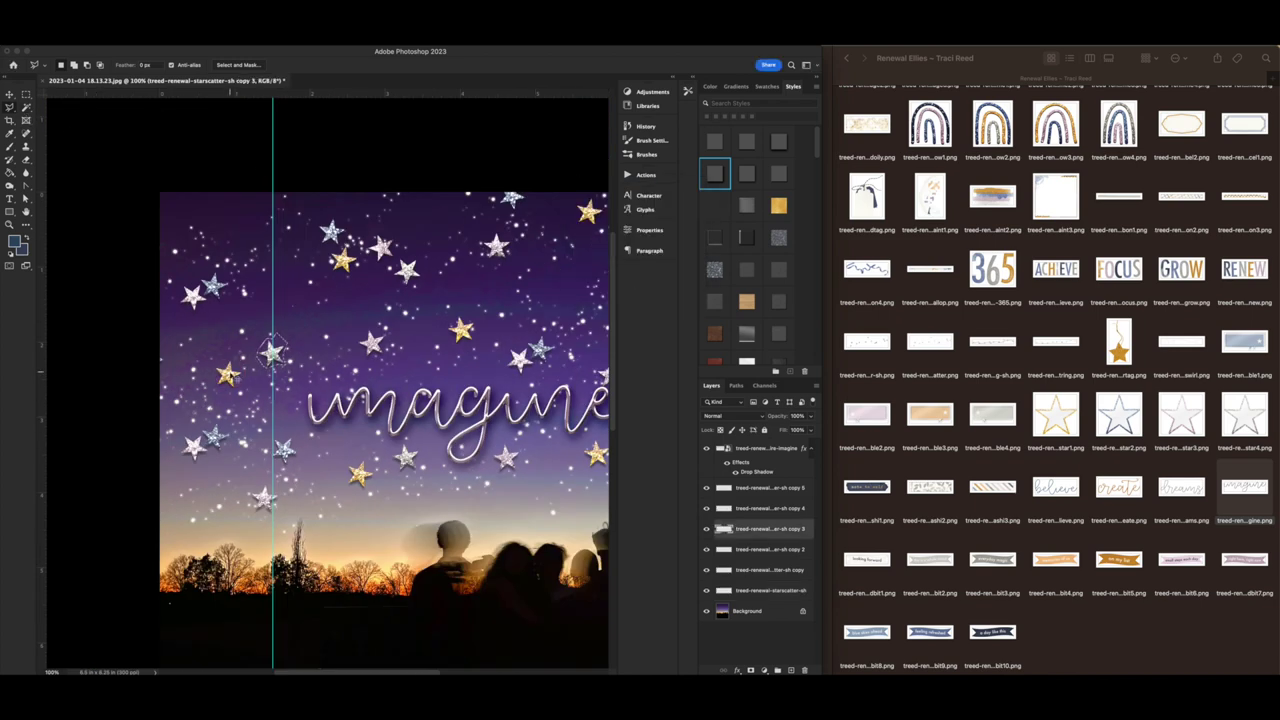
{"action": "key", "text": "super+t"}
{"action": "key", "text": "Return"}
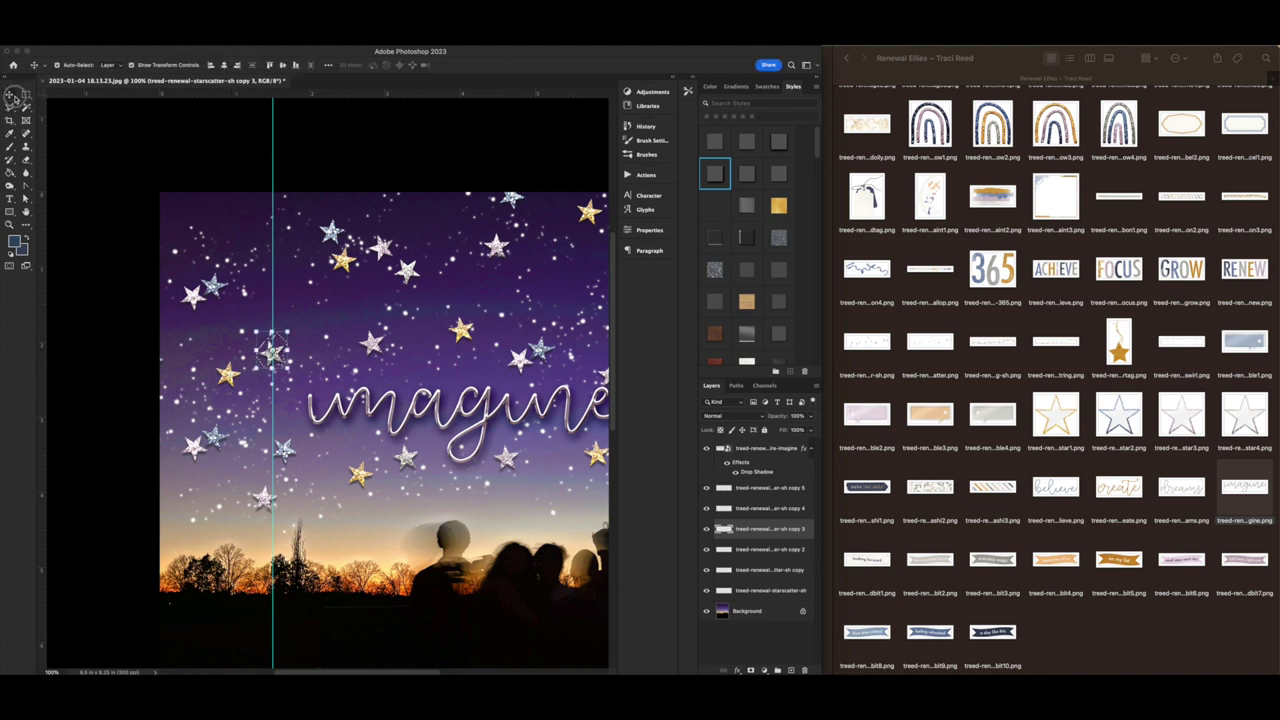
{"action": "left_click_drag", "start_coordinate": [276, 352], "coordinate": [305, 313]}
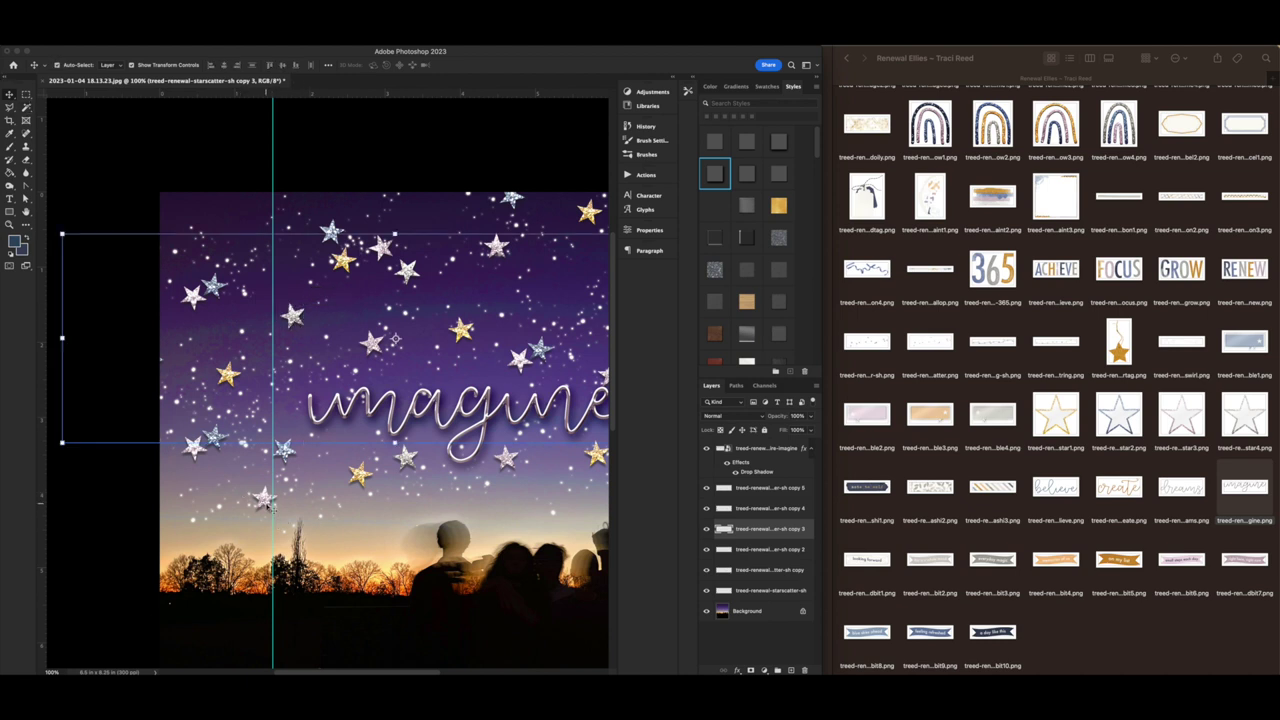
Lasso the pink star in the lower left and move it up and left
{"action": "left_click", "coordinate": [270, 505]}
{"action": "scroll", "coordinate": [270, 505], "scroll_direction": "up", "scroll_amount": 4}
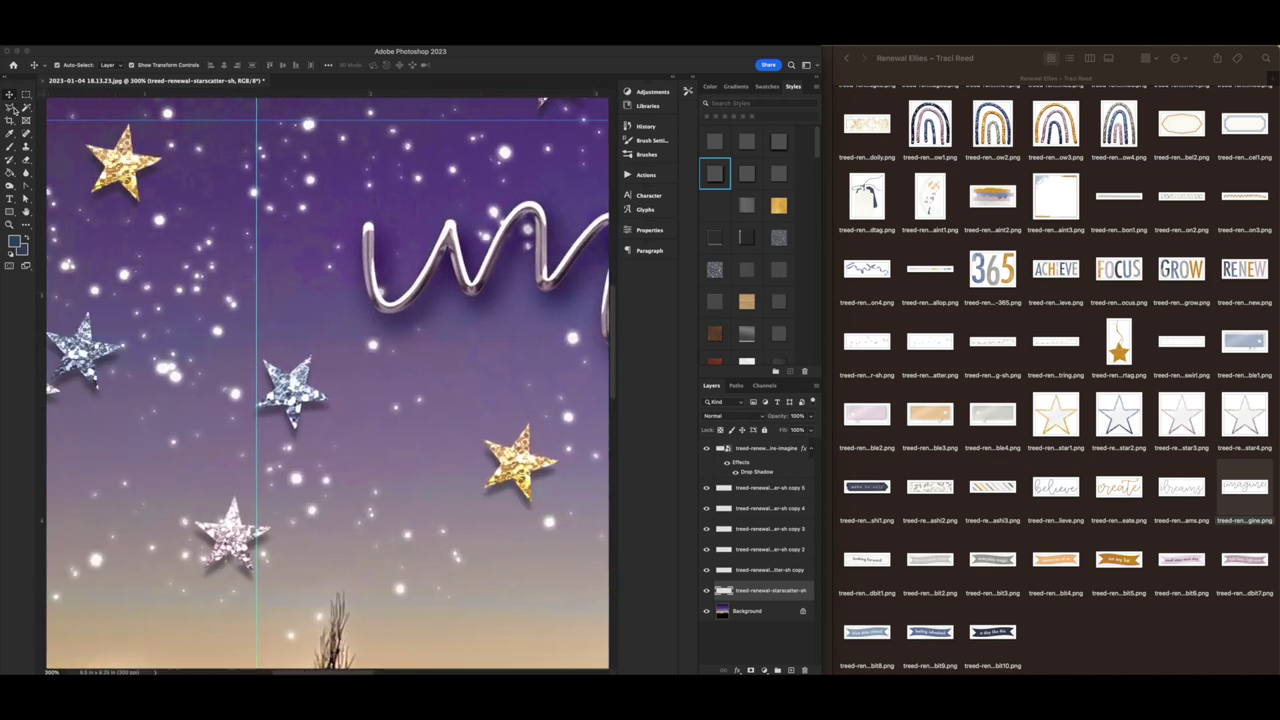
{"action": "left_click", "coordinate": [12, 108]}
{"action": "left_click_drag", "start_coordinate": [183, 528], "coordinate": [186, 562]}
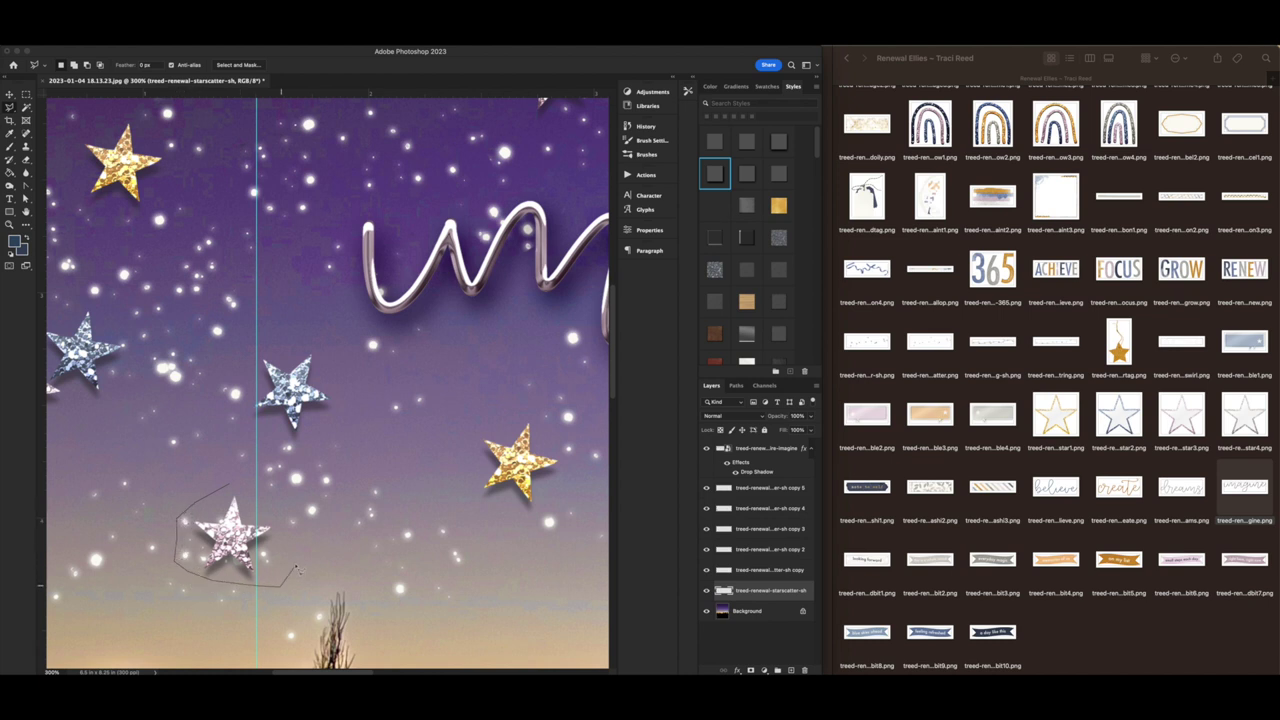
{"action": "mouse_move", "coordinate": [238, 484]}
{"action": "left_mouse_down"}
{"action": "mouse_move", "coordinate": [204, 533]}
{"action": "mouse_move", "coordinate": [202, 504]}
{"action": "left_mouse_up"}
Lasso the blue star and shift it slightly right, then zoom out to the full layout
{"action": "left_click_drag", "start_coordinate": [275, 349], "coordinate": [249, 408]}
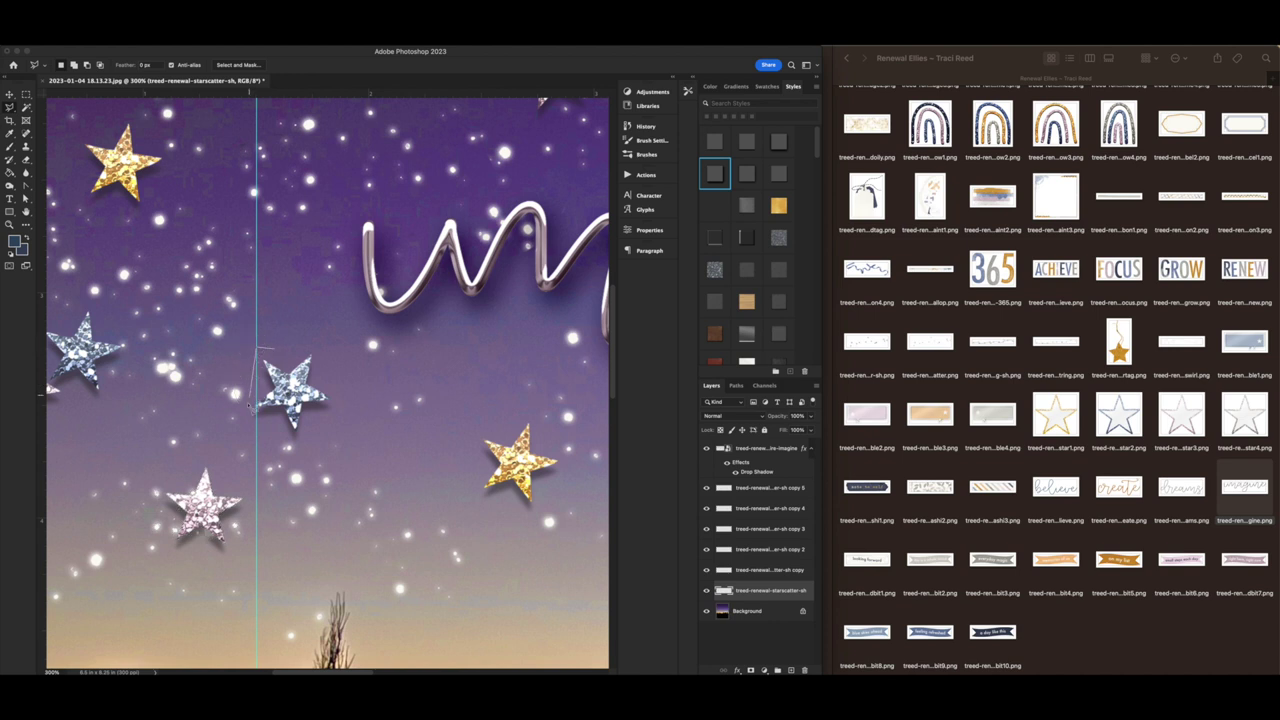
{"action": "mouse_move", "coordinate": [339, 416]}
{"action": "left_mouse_down"}
{"action": "mouse_move", "coordinate": [345, 362]}
{"action": "mouse_move", "coordinate": [316, 334]}
{"action": "left_mouse_up"}
{"action": "left_click_drag", "start_coordinate": [297, 383], "coordinate": [315, 379]}
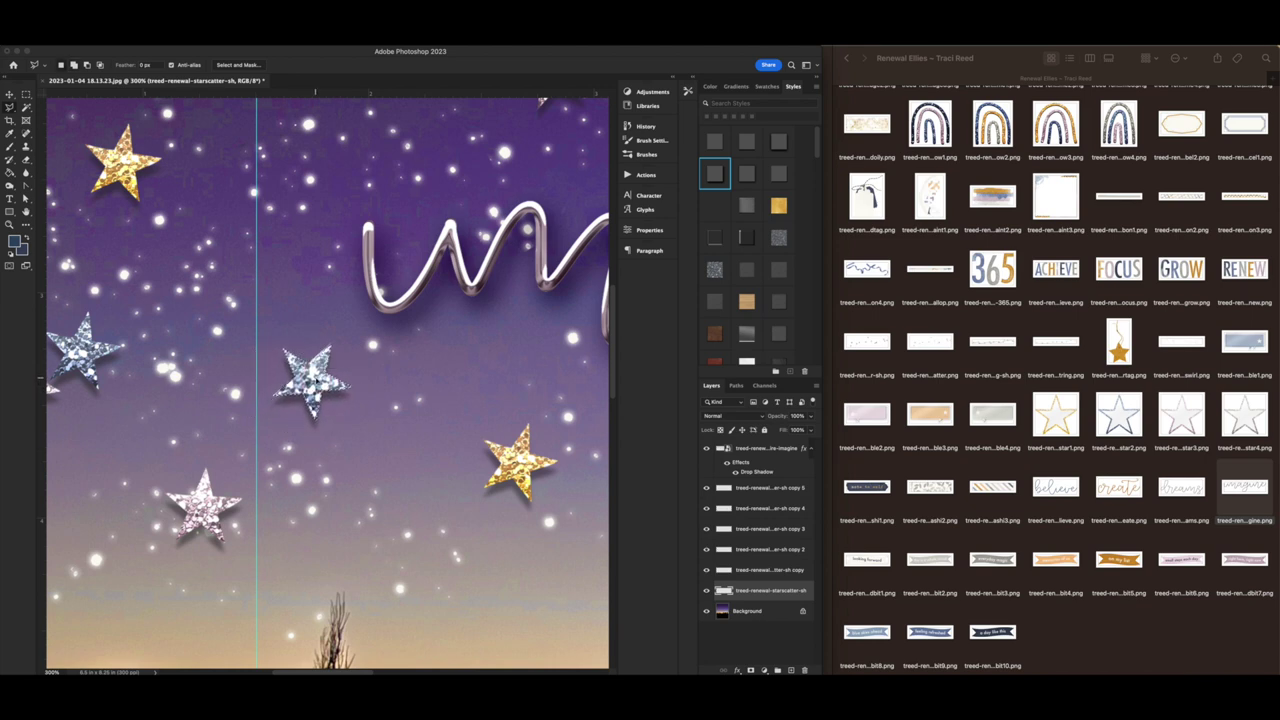
{"action": "key", "text": "super+0"}
{"action": "key", "text": "v"}
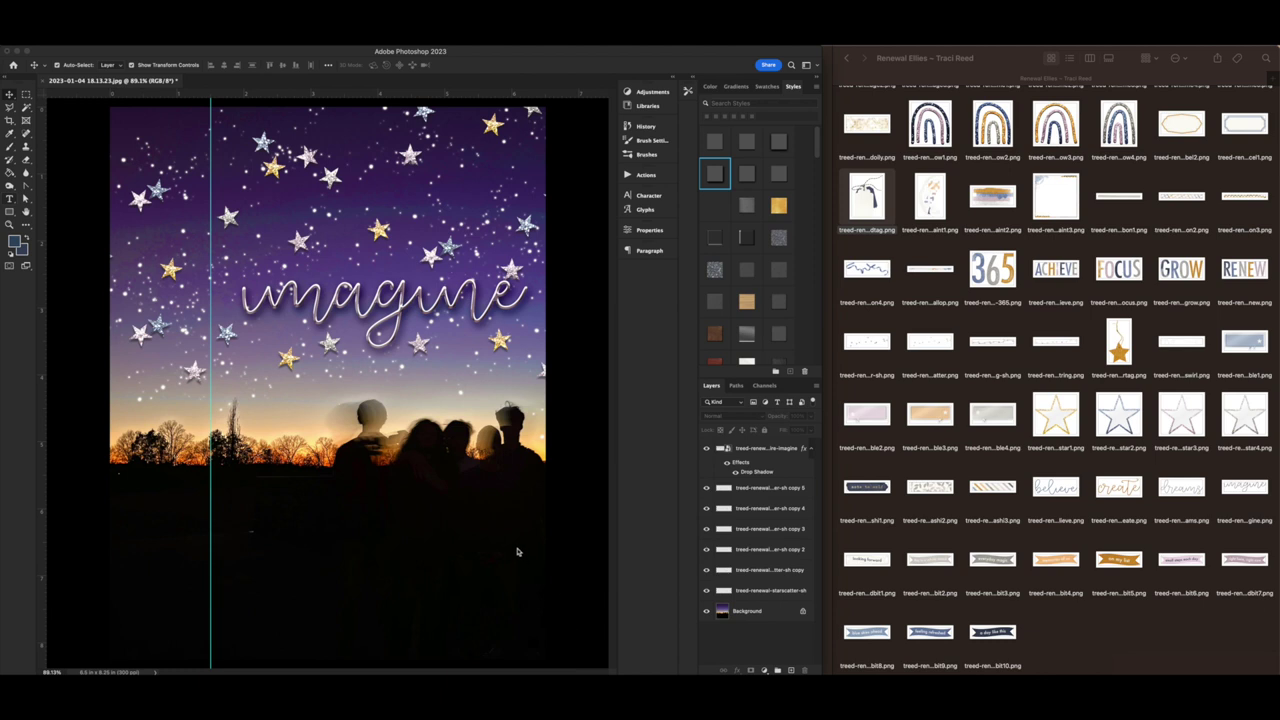
Add a Lorem ipsum journaling text box in the lower right of the page
{"action": "key", "text": "t"}
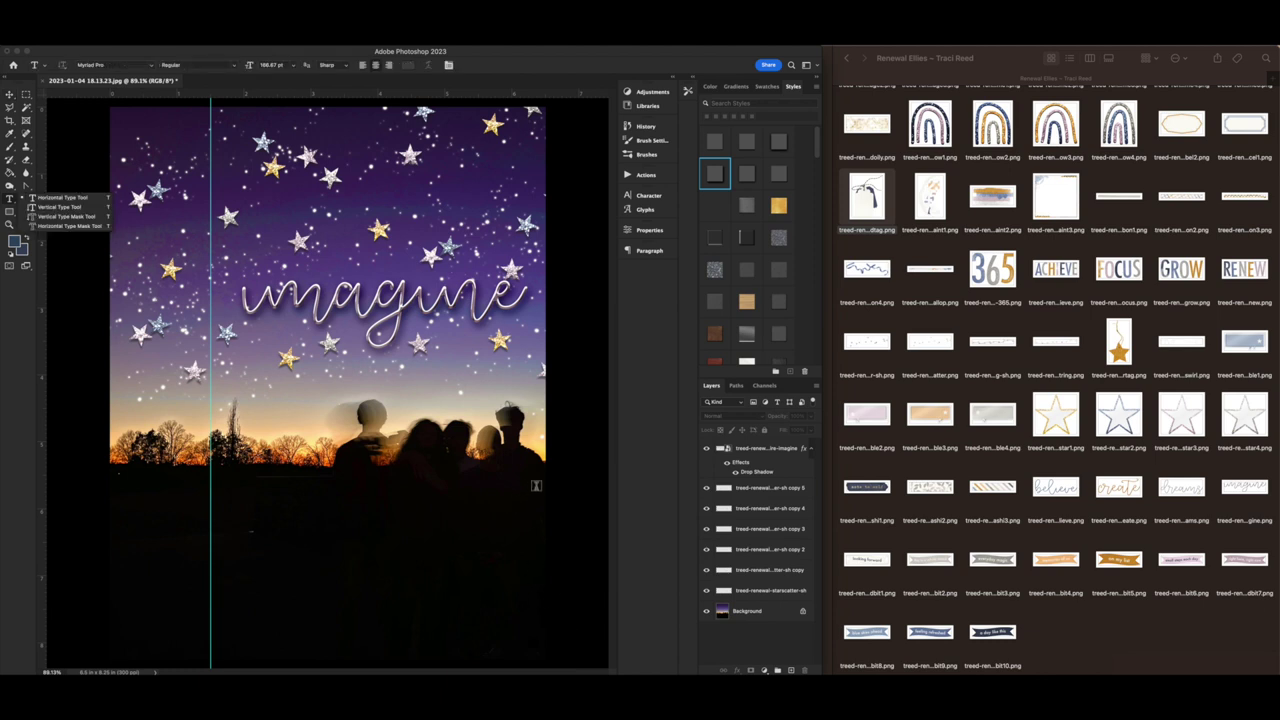
{"action": "left_click_drag", "start_coordinate": [539, 482], "coordinate": [272, 562]}
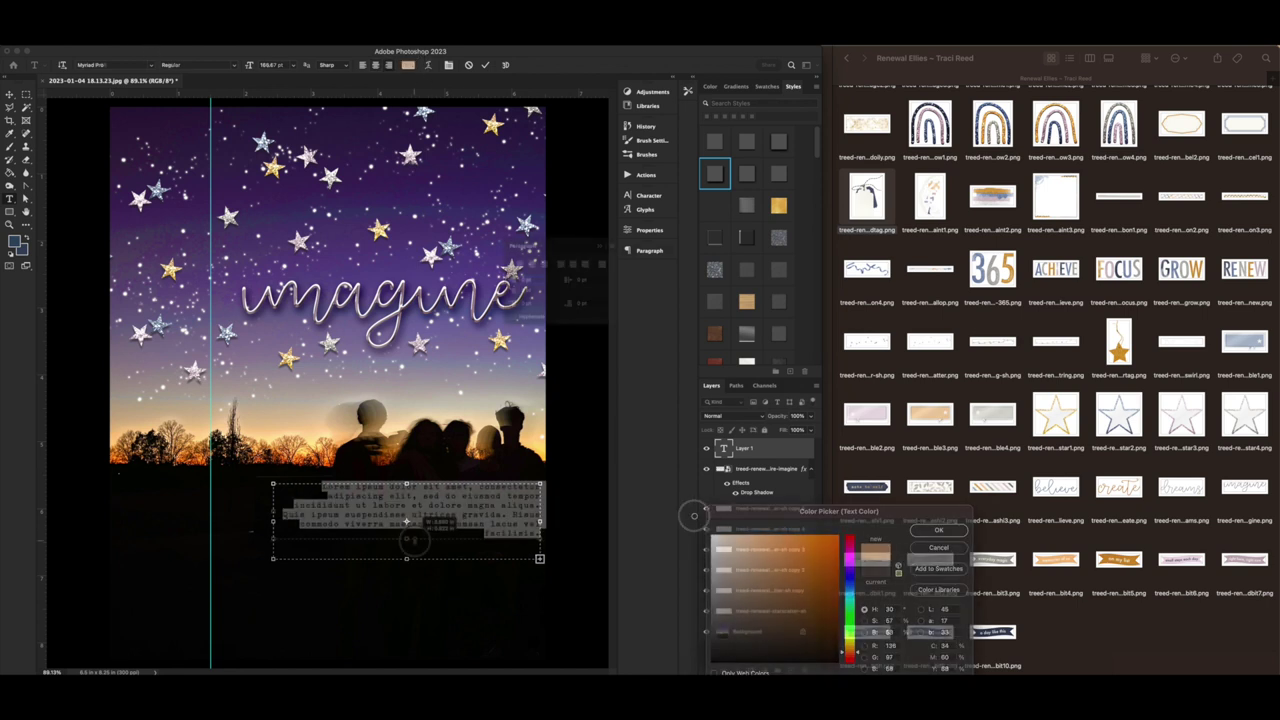
{"action": "left_click", "coordinate": [12, 95]}
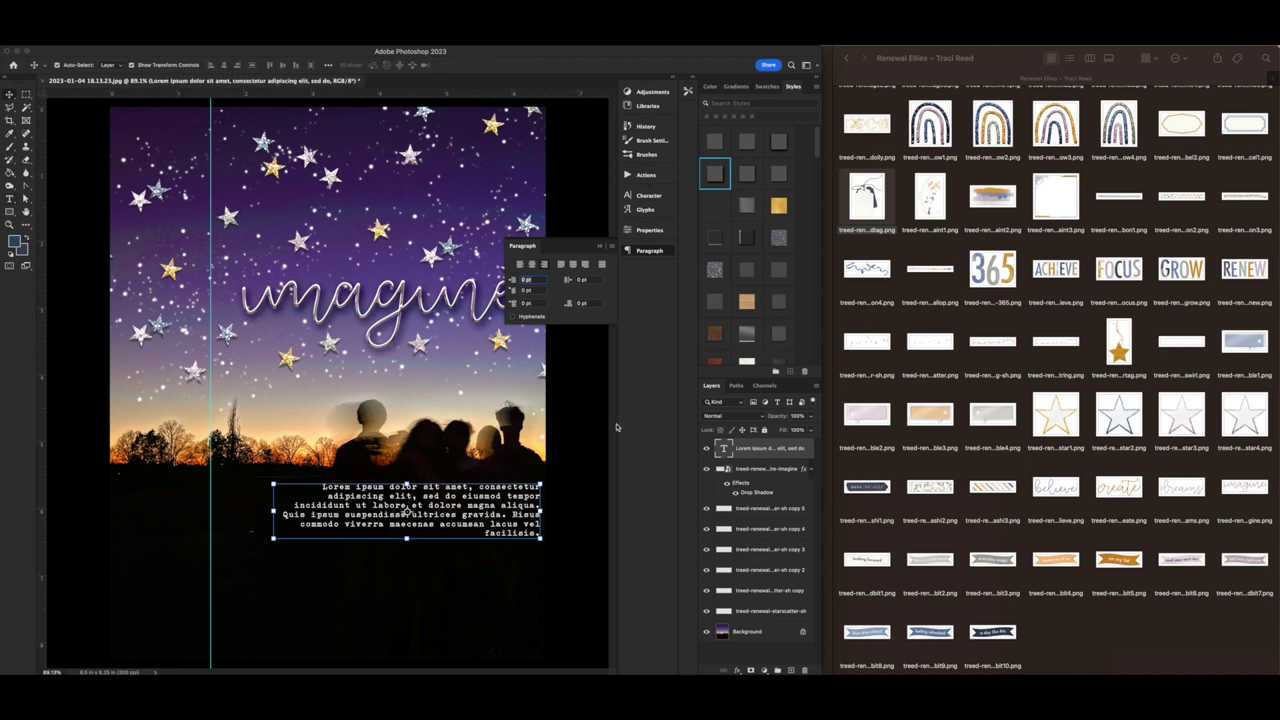
{"action": "left_click_drag", "start_coordinate": [487, 523], "coordinate": [490, 581]}
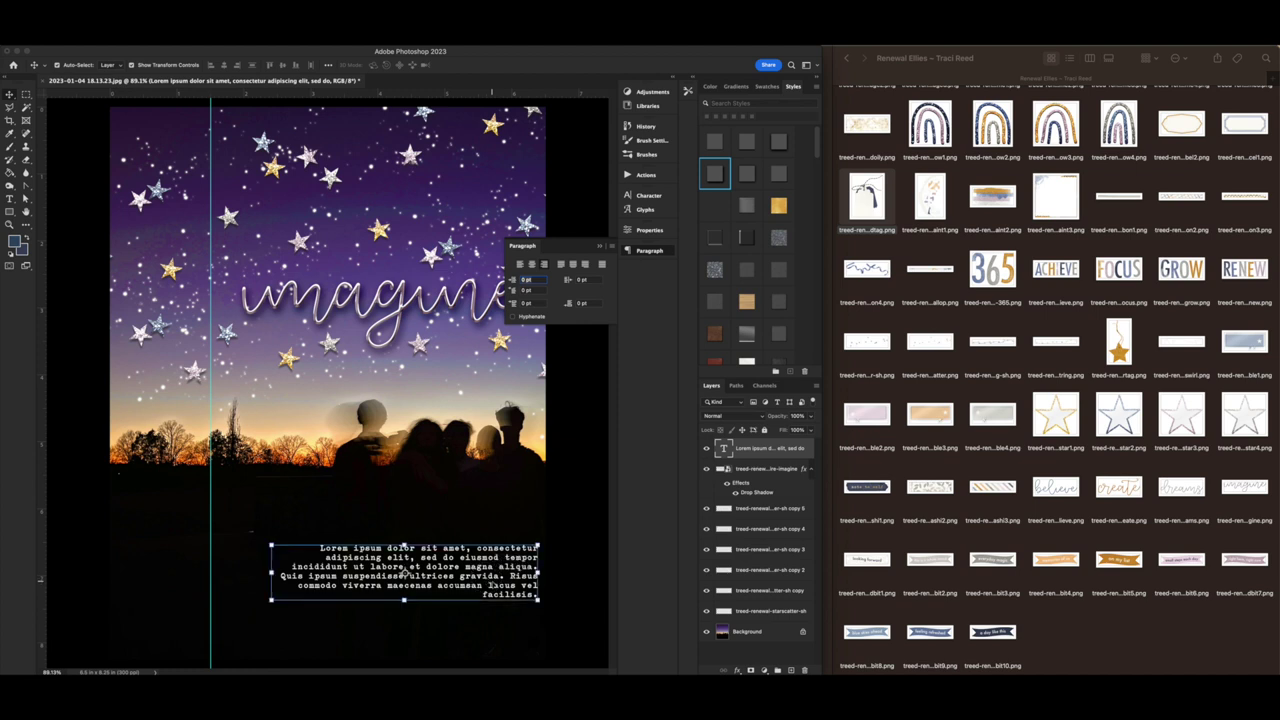
{"action": "left_click_drag", "start_coordinate": [405, 572], "coordinate": [400, 568]}
Place a kit word banner and the star-string element, moving both over the journaling text
{"action": "left_click", "coordinate": [1047, 598]}
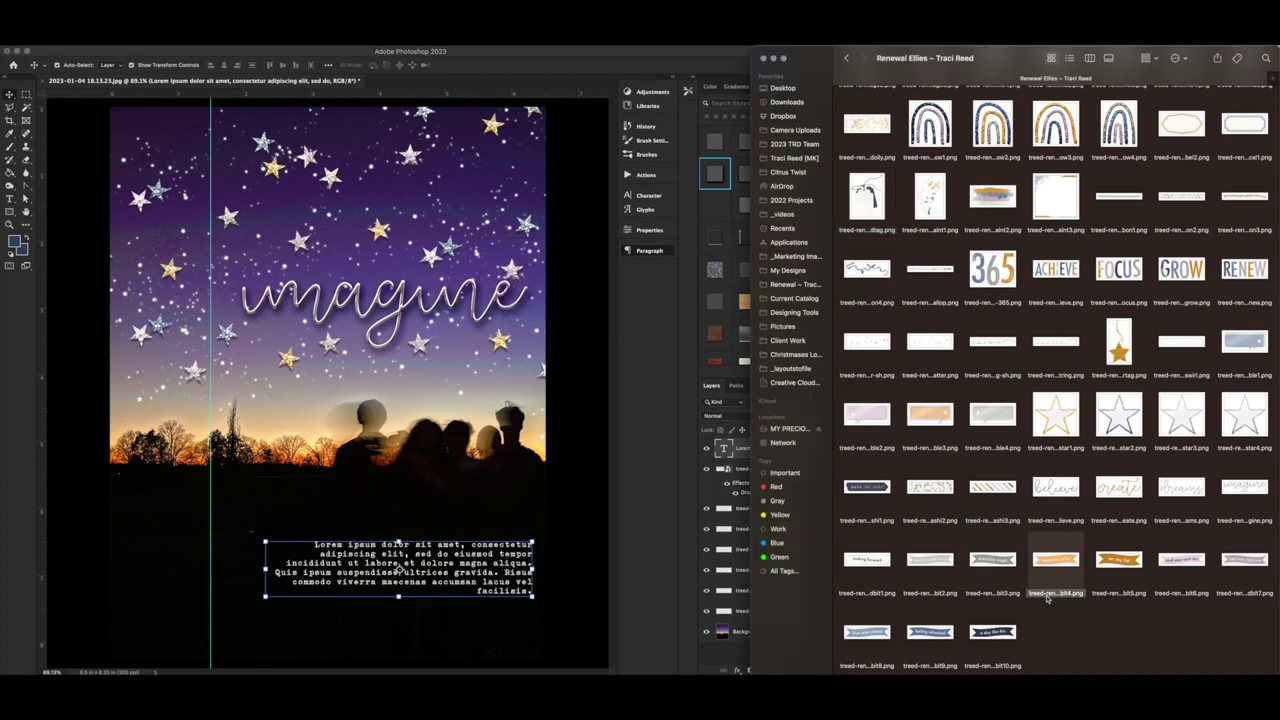
{"action": "left_click_drag", "start_coordinate": [990, 562], "coordinate": [405, 610]}
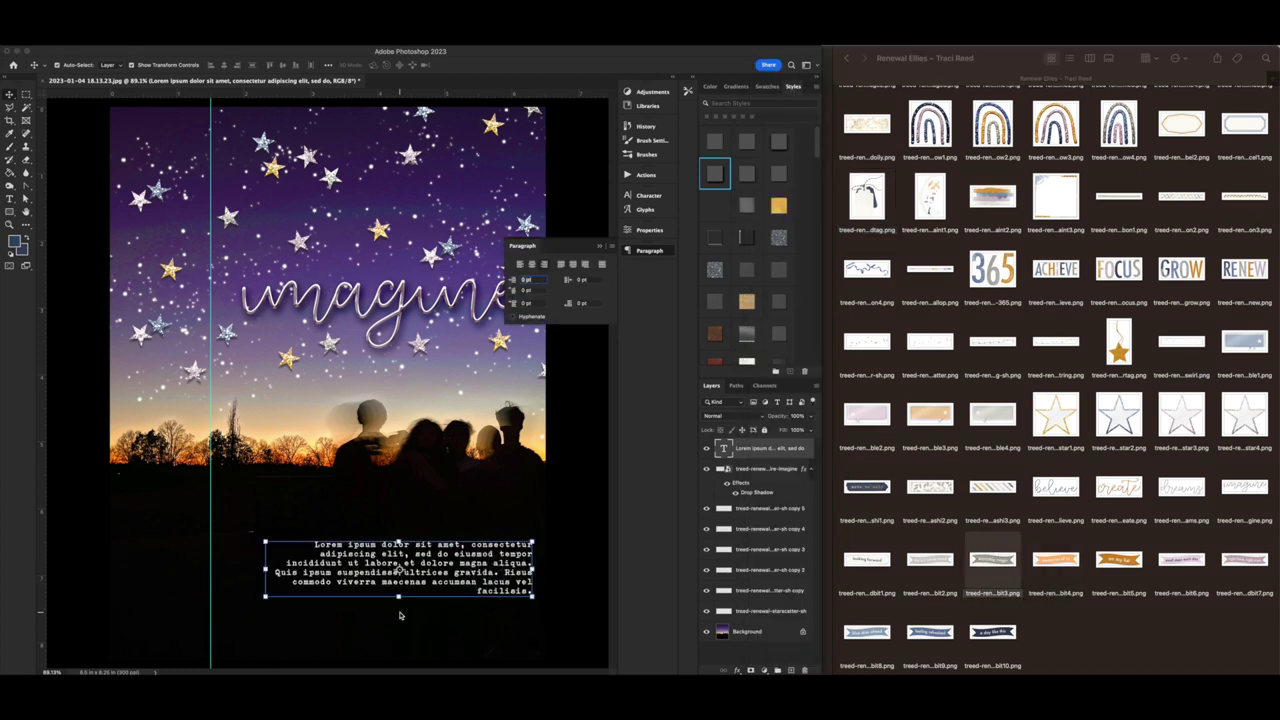
{"action": "left_click_drag", "start_coordinate": [383, 368], "coordinate": [480, 592]}
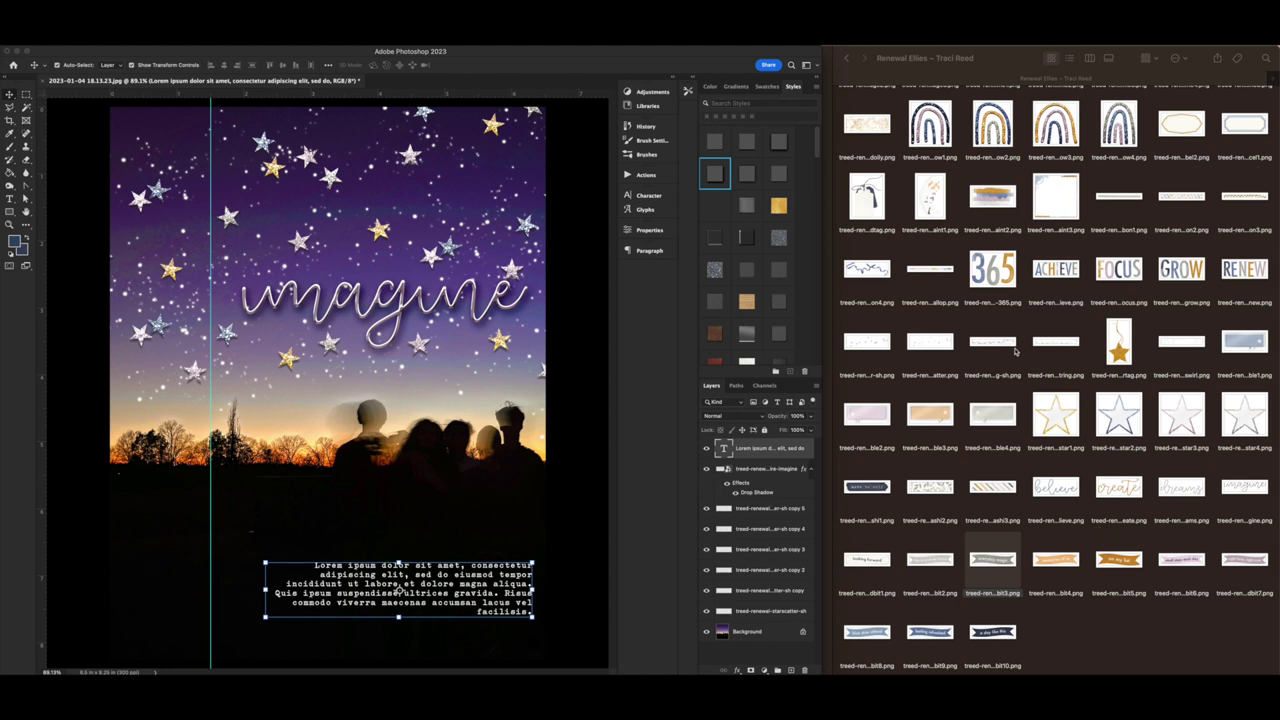
{"action": "left_click_drag", "start_coordinate": [1006, 345], "coordinate": [363, 533]}
{"action": "left_click_drag", "start_coordinate": [432, 386], "coordinate": [420, 627]}
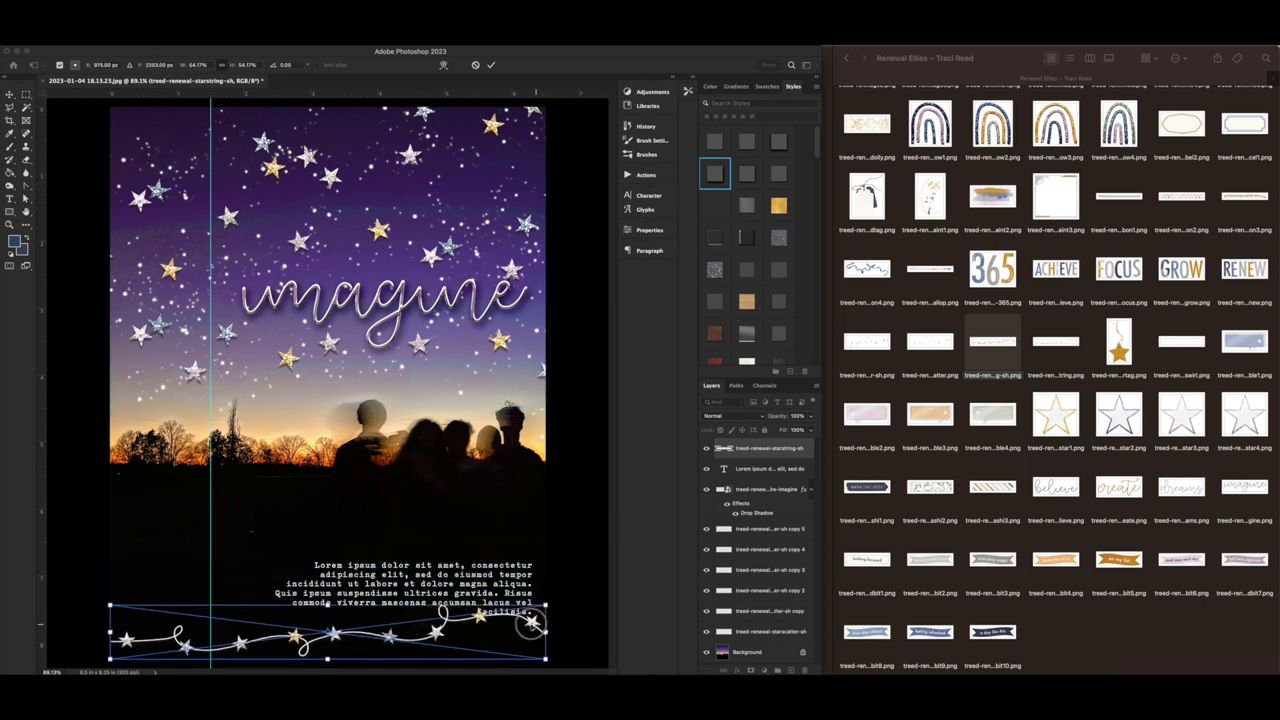
Commit the star string's placement and raise it above the journaling text
{"action": "left_click_drag", "start_coordinate": [530, 623], "coordinate": [535, 624]}
{"action": "key", "text": "Return"}
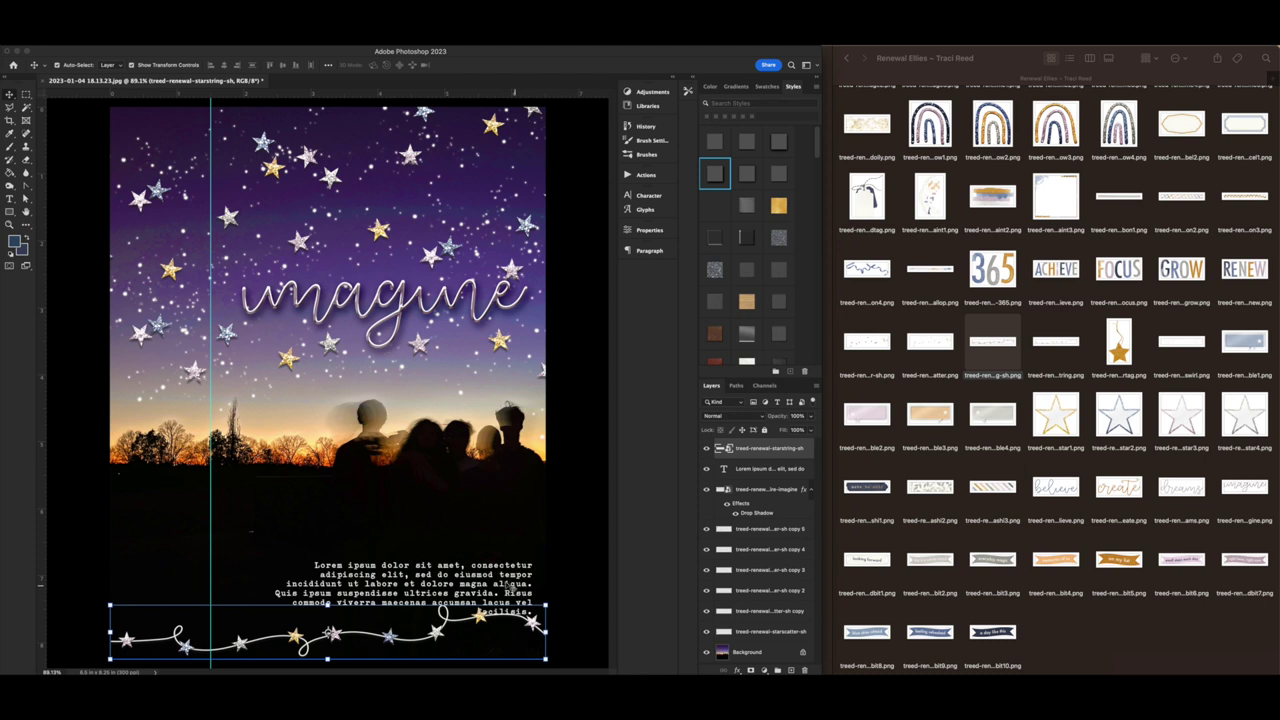
{"action": "left_click_drag", "start_coordinate": [481, 621], "coordinate": [481, 607]}
{"action": "key", "text": "ctrl+t"}
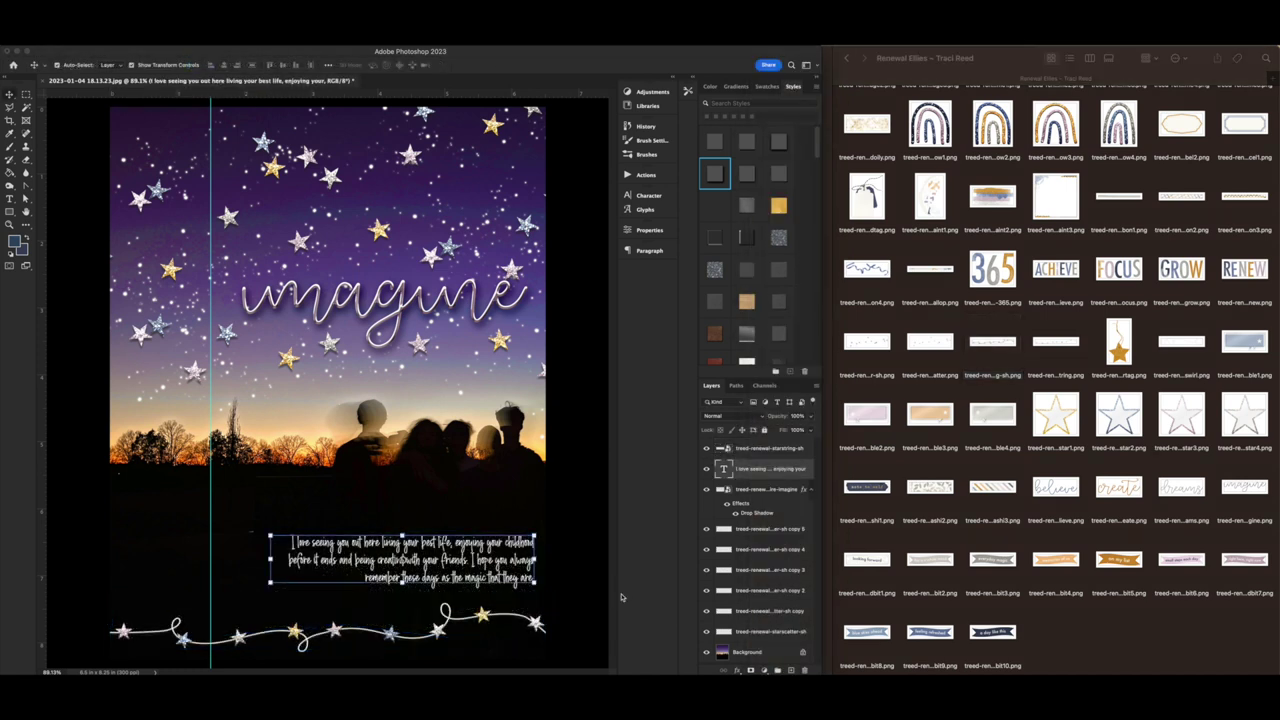
{"action": "left_click_drag", "start_coordinate": [512, 617], "coordinate": [512, 505]}
Lower the journaling text and set the star garland down along its top edge
{"action": "left_click_drag", "start_coordinate": [503, 557], "coordinate": [501, 611]}
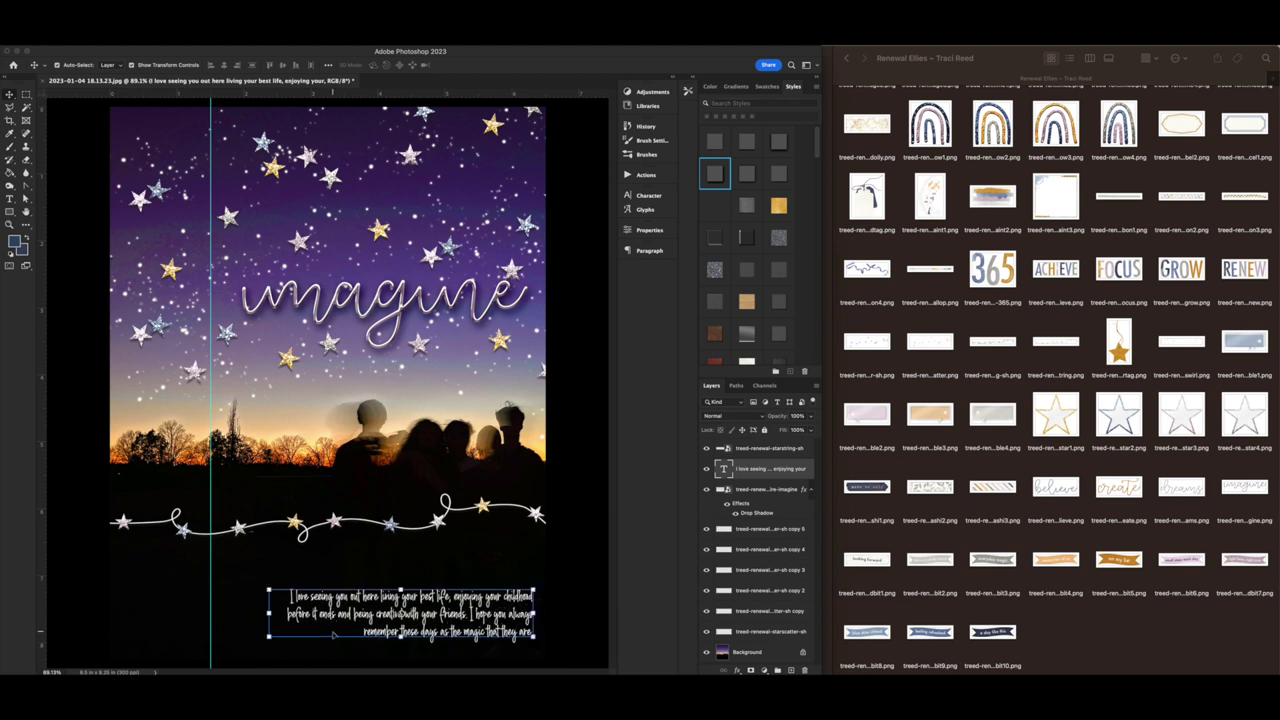
{"action": "key", "text": "4"}
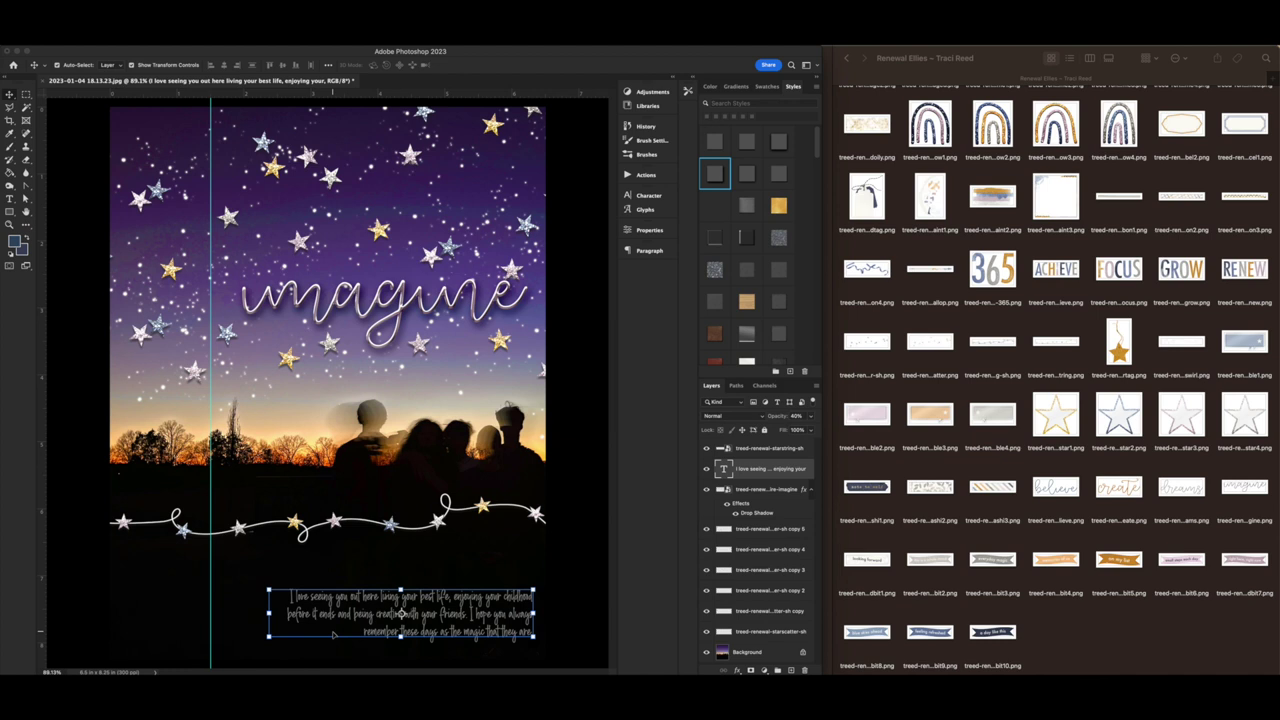
{"action": "key", "text": "0"}
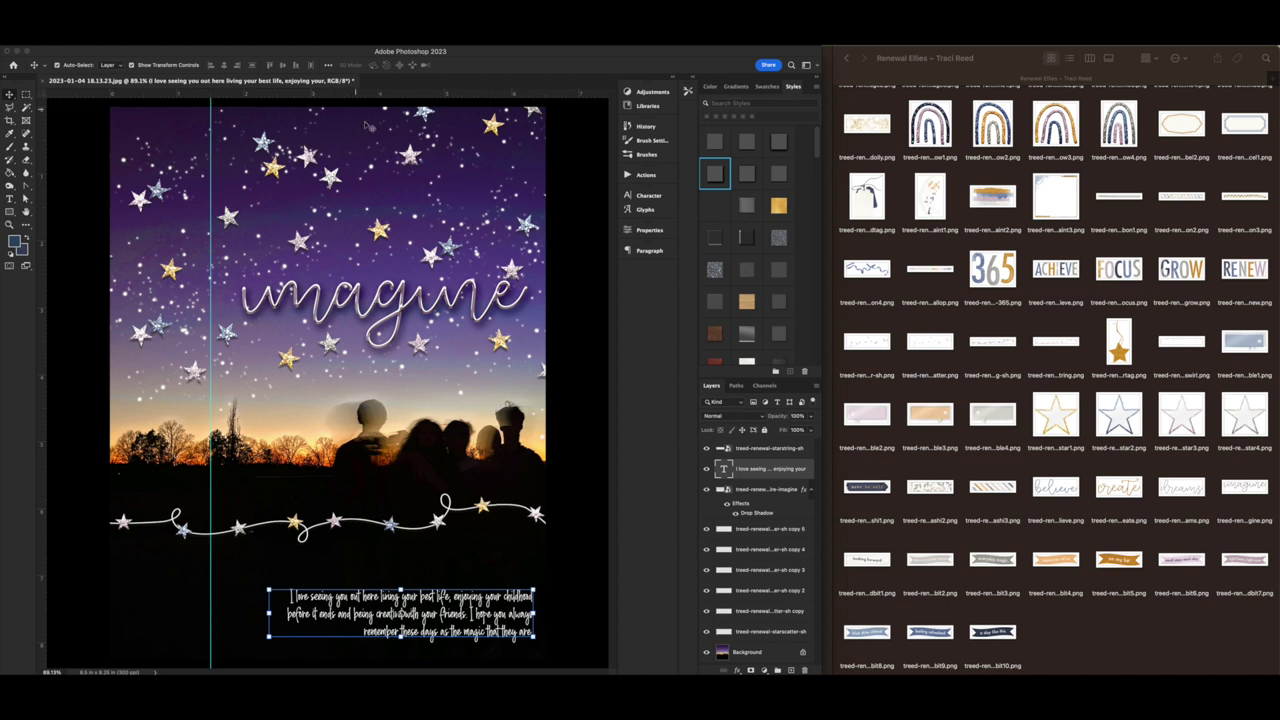
{"action": "left_click_drag", "start_coordinate": [452, 515], "coordinate": [440, 584]}
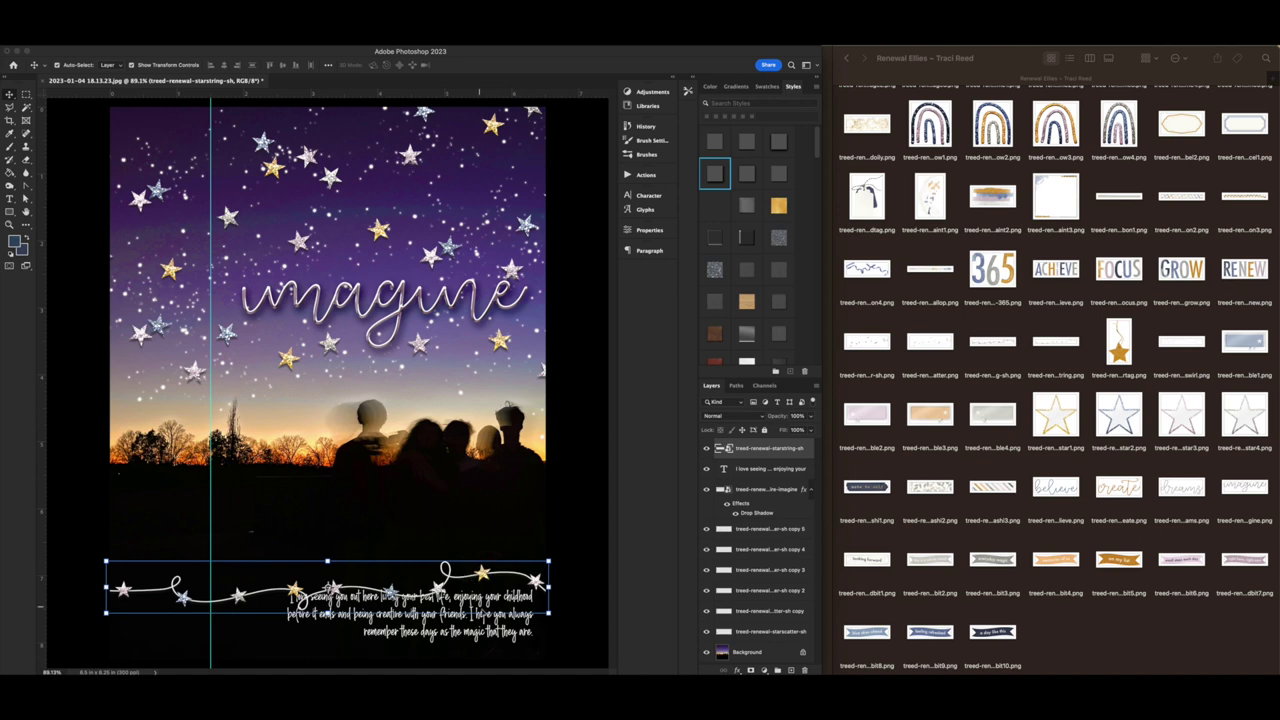
{"action": "left_click_drag", "start_coordinate": [485, 598], "coordinate": [485, 612]}
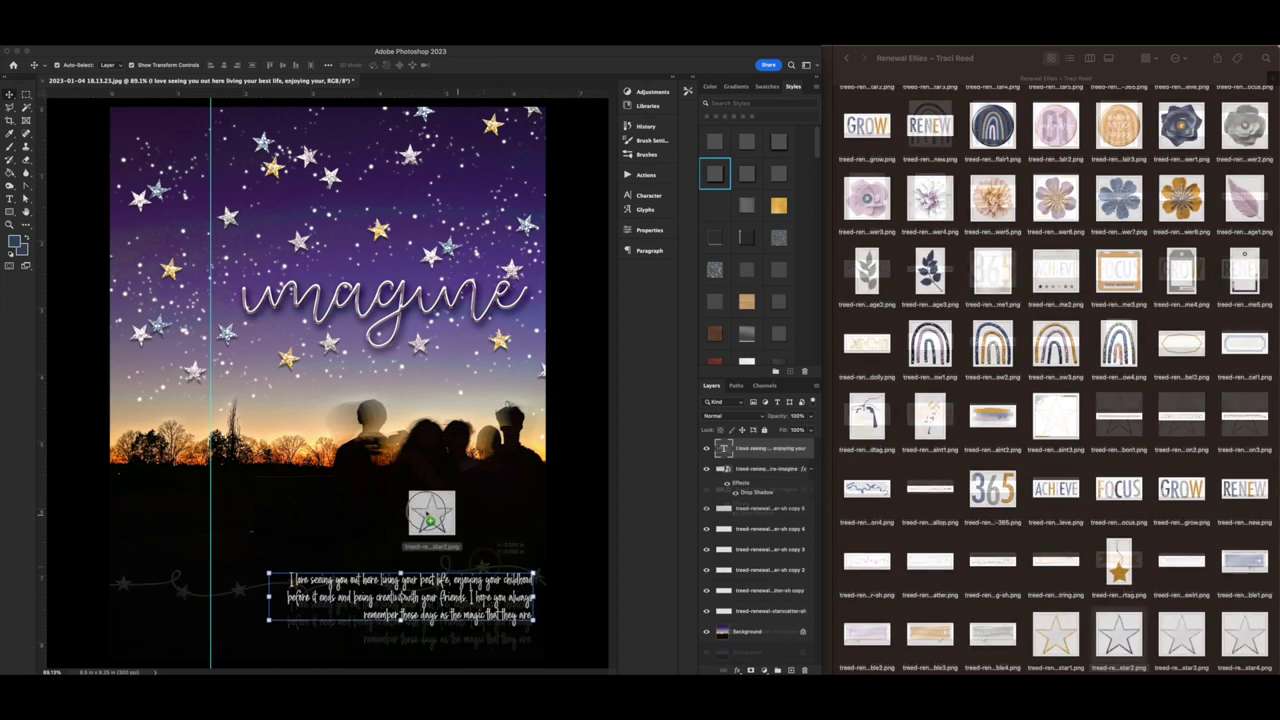
Add silver vellum stars, shrunk and tilted beside and over the journaling's lower right
{"action": "left_click_drag", "start_coordinate": [430, 516], "coordinate": [430, 516]}
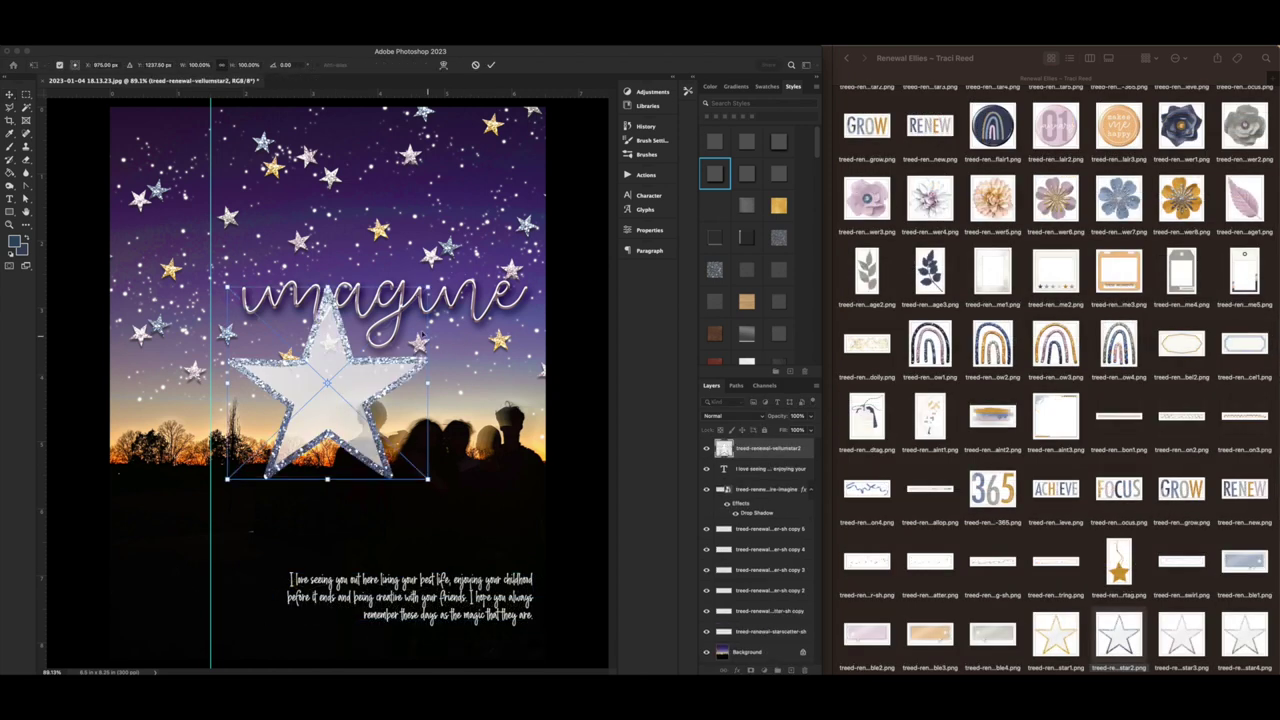
{"action": "left_click_drag", "start_coordinate": [428, 290], "coordinate": [292, 550]}
{"action": "left_click_drag", "start_coordinate": [1245, 635], "coordinate": [494, 467]}
{"action": "left_click_drag", "start_coordinate": [428, 284], "coordinate": [385, 320]}
{"action": "left_click_drag", "start_coordinate": [399, 565], "coordinate": [530, 613]}
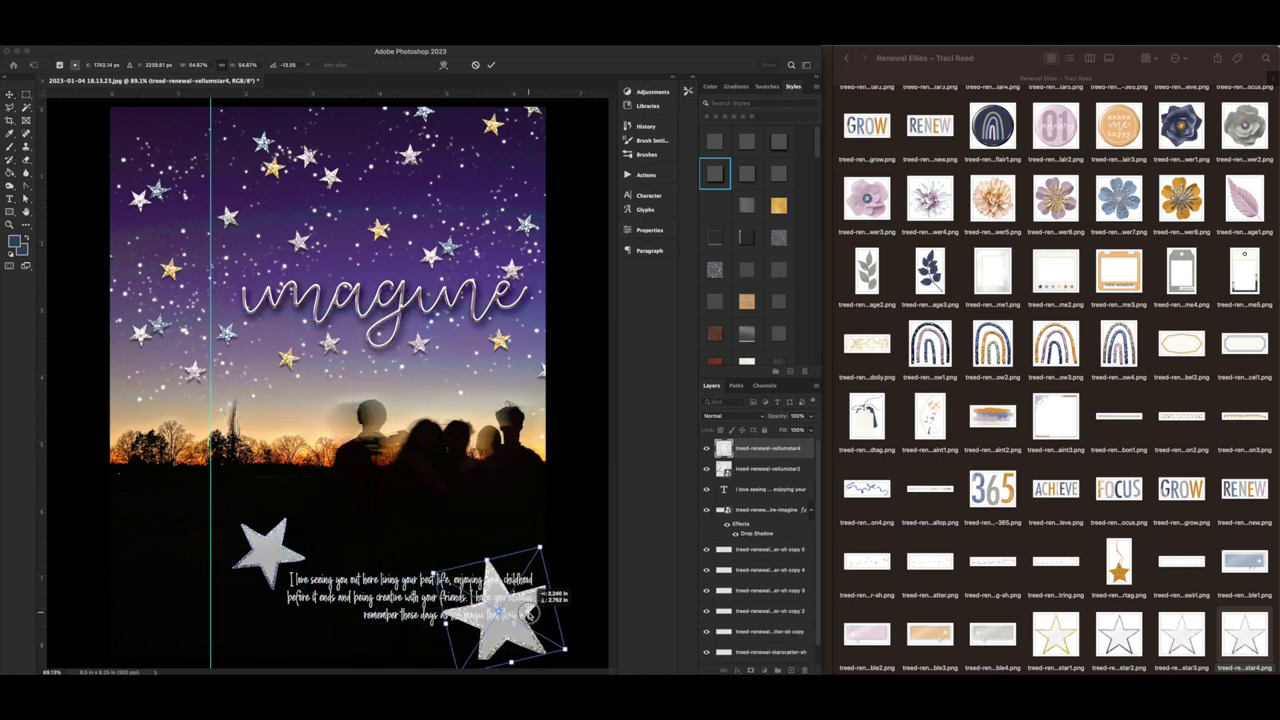
{"action": "key", "text": "Return"}
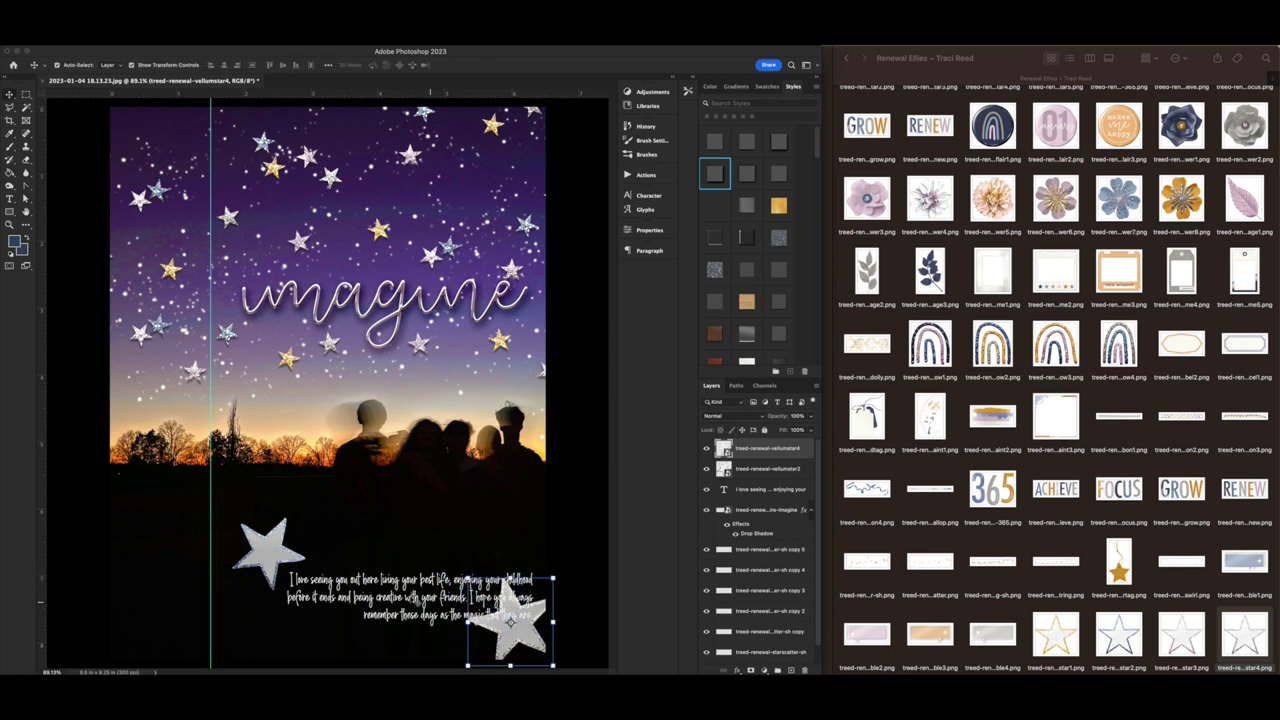
Reshape the journaling box, centre its lines, and nudge the small star up-left
{"action": "double_click", "coordinate": [450, 590]}
{"action": "left_click_drag", "start_coordinate": [538, 600], "coordinate": [495, 599]}
{"action": "left_click_drag", "start_coordinate": [380, 628], "coordinate": [380, 640]}
{"action": "key", "text": "Right"}
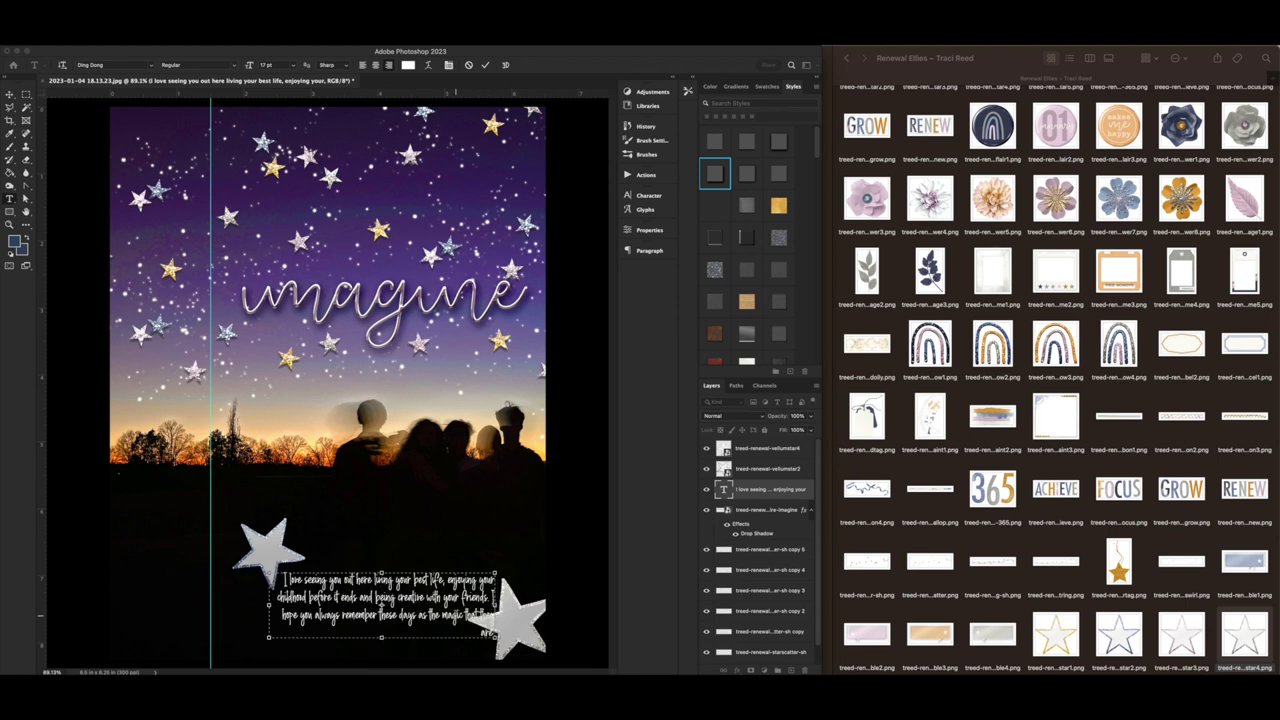
{"action": "key", "text": "ctrl+a"}
{"action": "left_click", "coordinate": [375, 65]}
{"action": "key", "text": "Right"}
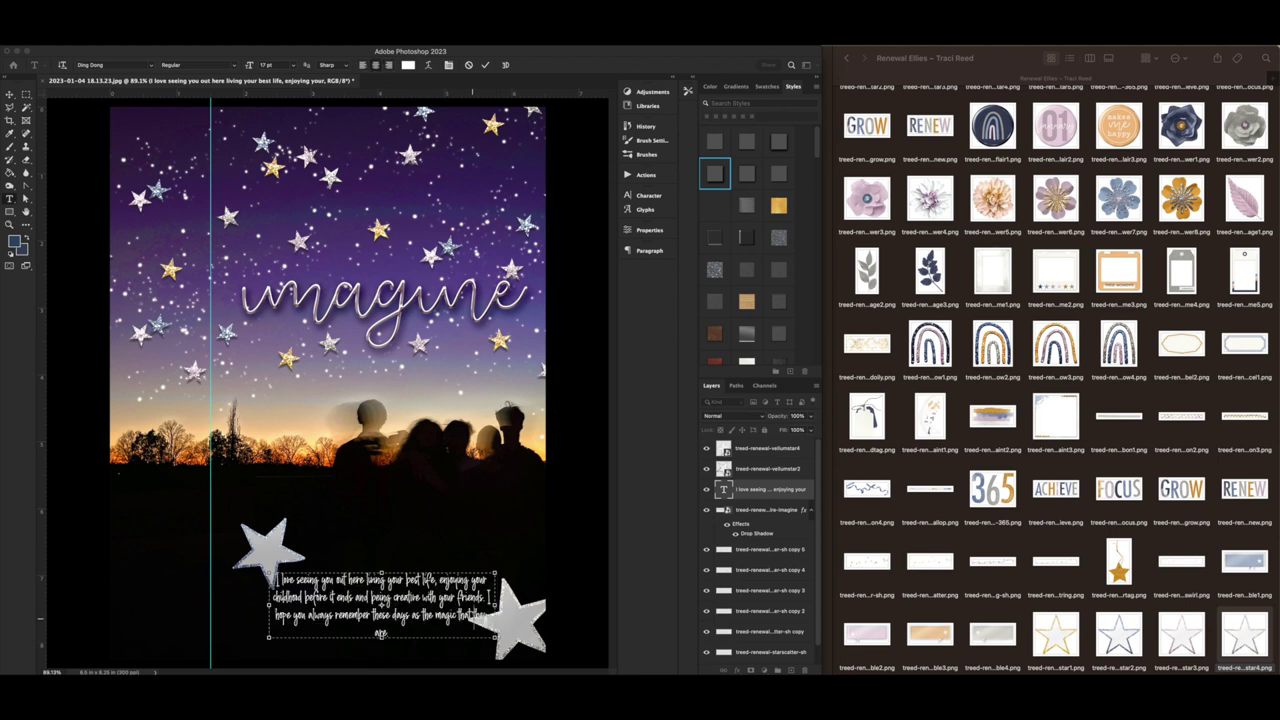
{"action": "key", "text": "BackSpace"}
{"action": "key", "text": "BackSpace"}
{"action": "key", "text": "BackSpace"}
{"action": "key", "text": "BackSpace"}
{"action": "key", "text": "BackSpace"}
{"action": "key", "text": "BackSpace"}
{"action": "key", "text": "BackSpace"}
{"action": "key", "text": "BackSpace"}
{"action": "key", "text": "BackSpace"}
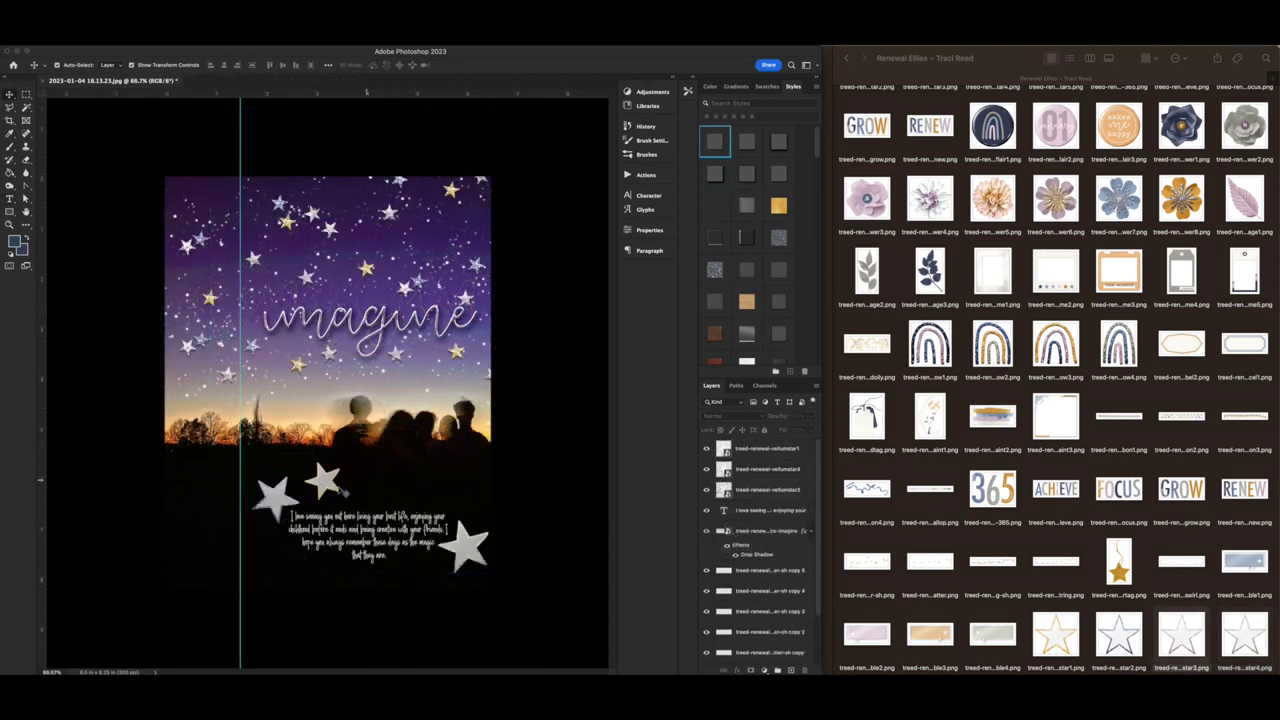
{"action": "left_click_drag", "start_coordinate": [343, 490], "coordinate": [338, 480]}
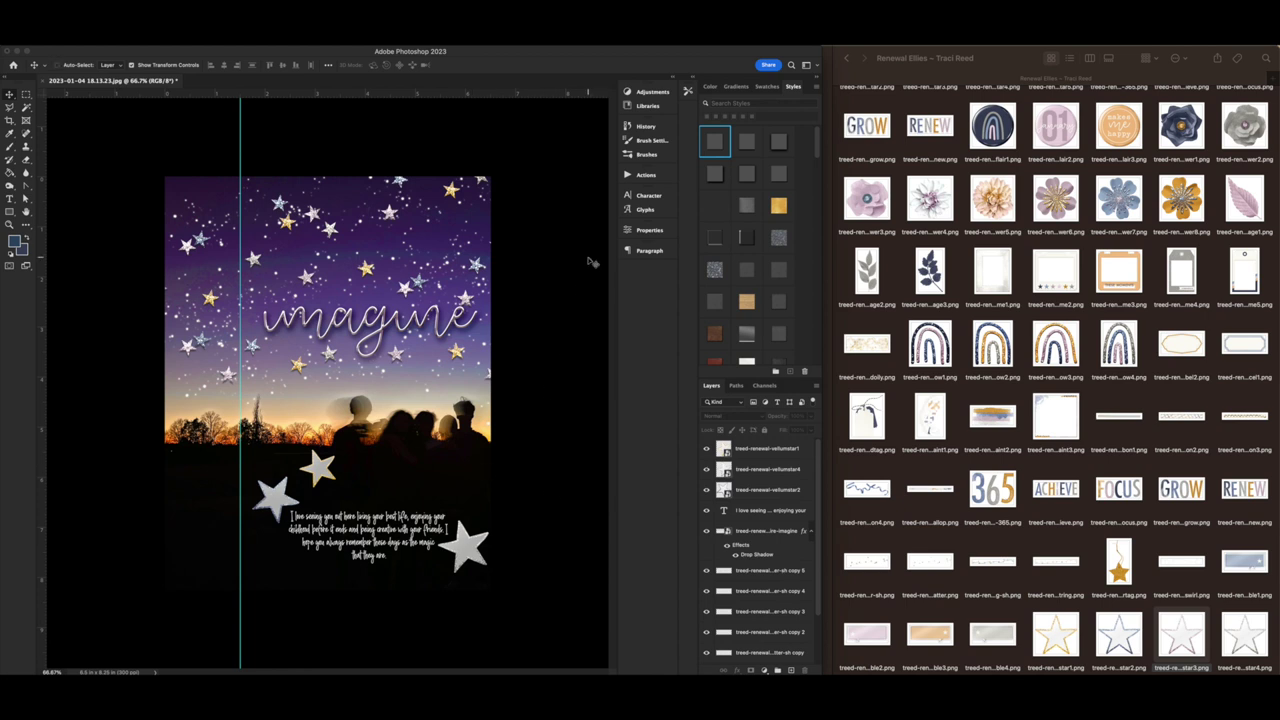
Flatten the page into Layer 0 and extend the canvas height to 11 in
{"action": "key", "text": "ctrl+shift+e"}
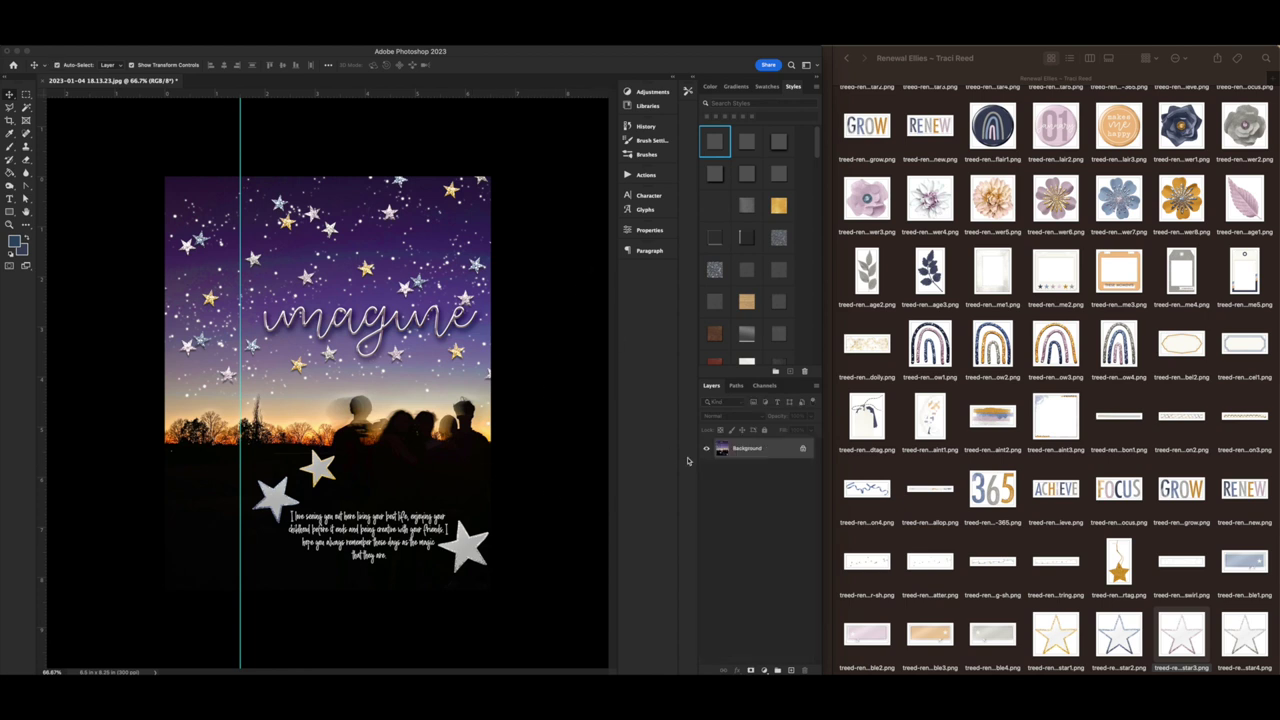
{"action": "left_click", "coordinate": [802, 451]}
{"action": "key", "text": "ctrl+alt+c"}
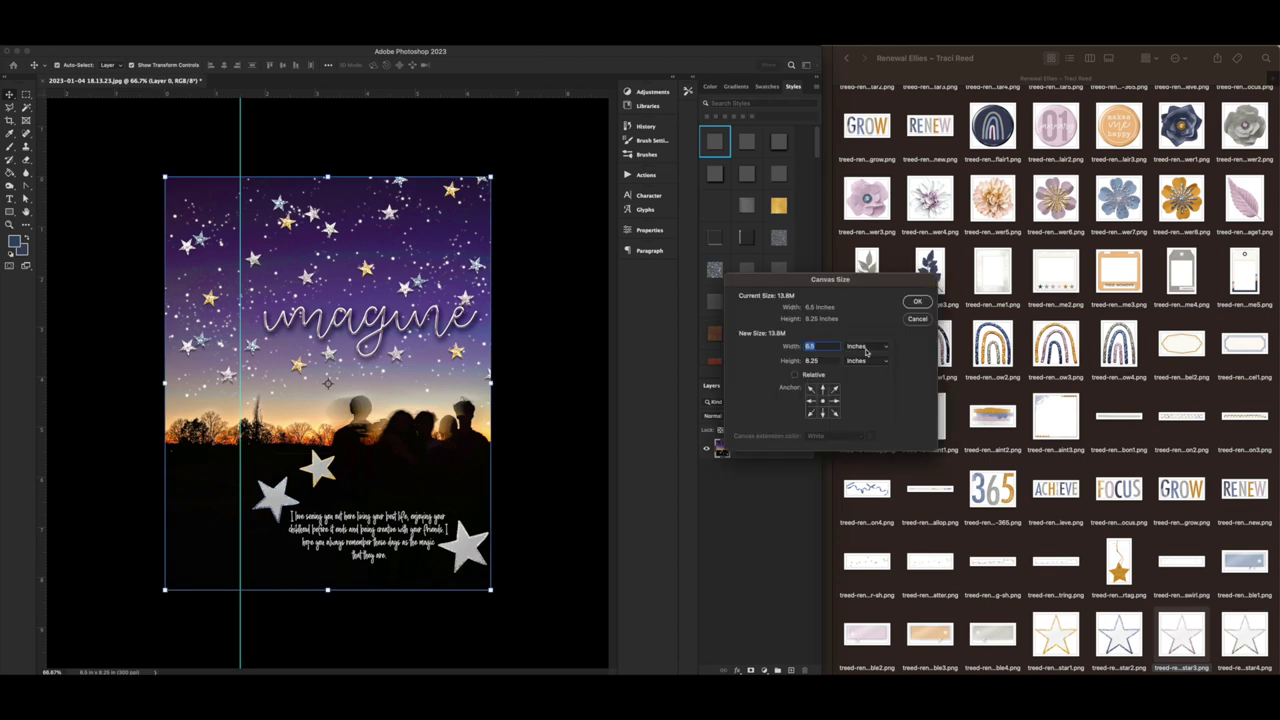
{"action": "type", "text": "11"}
{"action": "key", "text": "Return"}
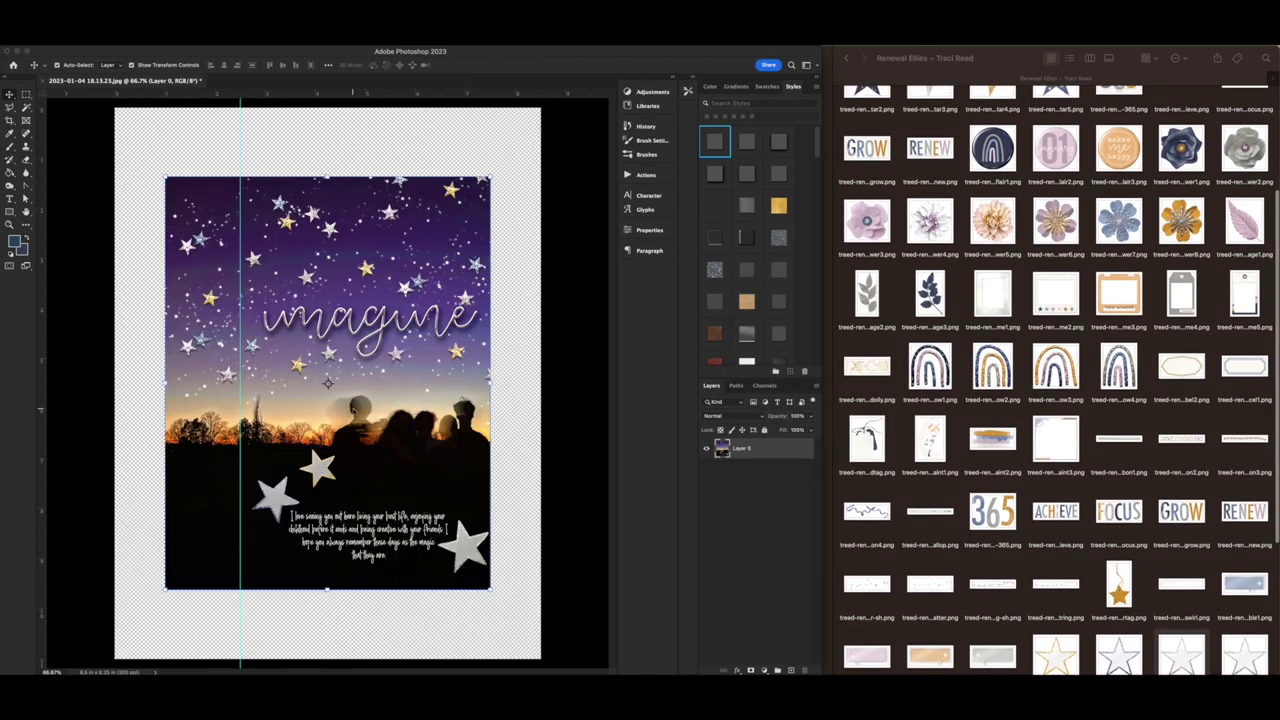